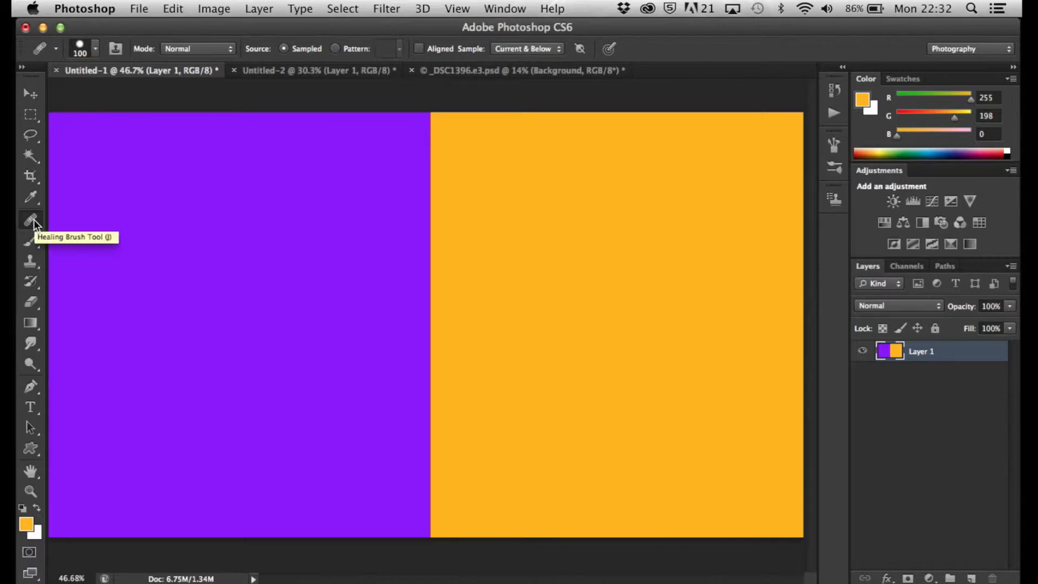
Select the Healing Brush Tool for working on the purple and orange canvas.
left_click_drag(34, 219, 88, 224)
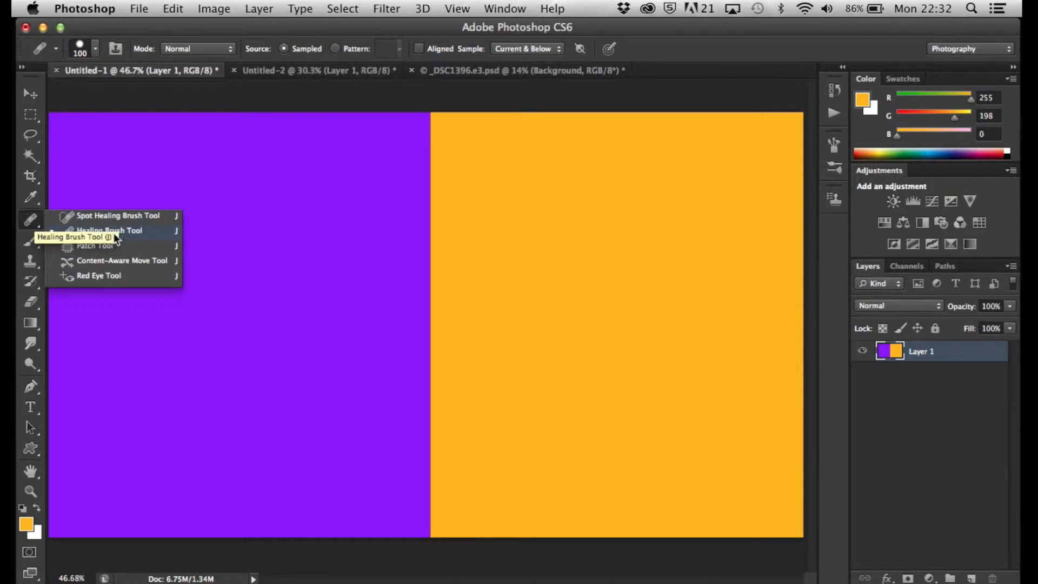
left_click(152, 235)
left_click(33, 221)
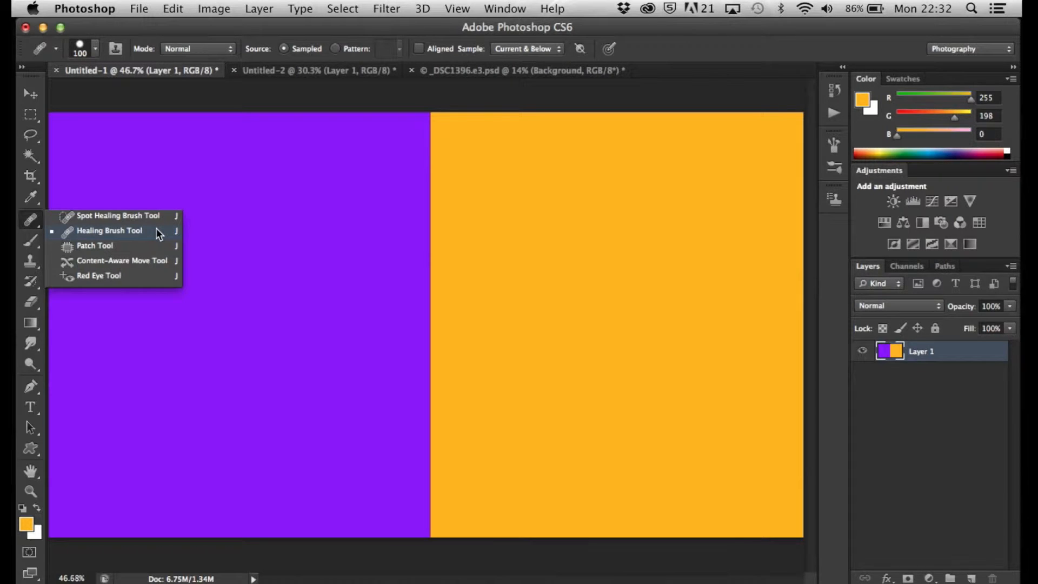
left_click(157, 229)
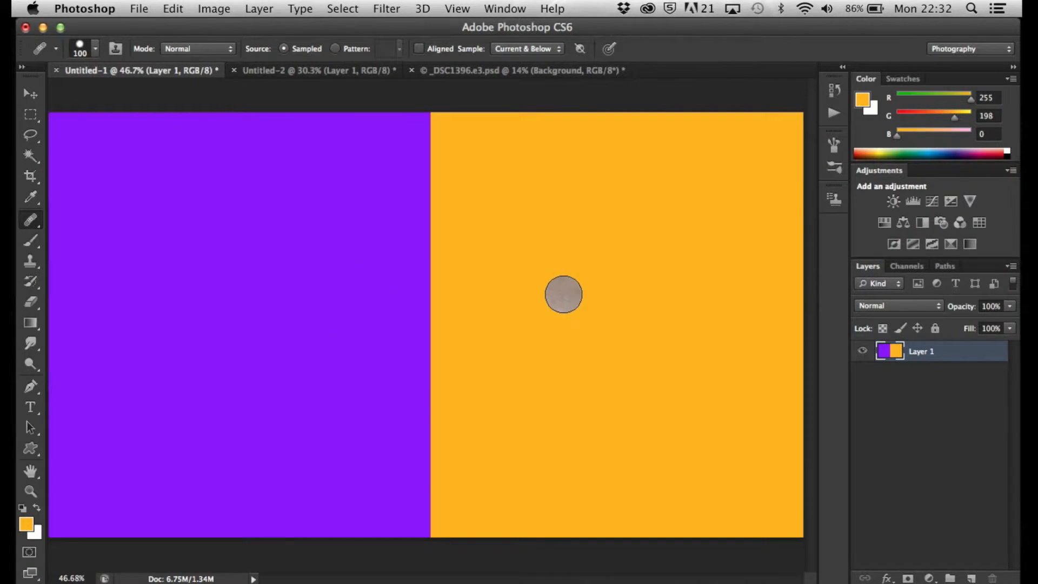
Enlarge the healing brush to 500 px and sample the orange half as the source.
key("bracketright")
key("bracketright")
key("bracketright")
key("bracketright")
key("bracketright")
key("bracketright")
key("bracketright")
key("bracketright")
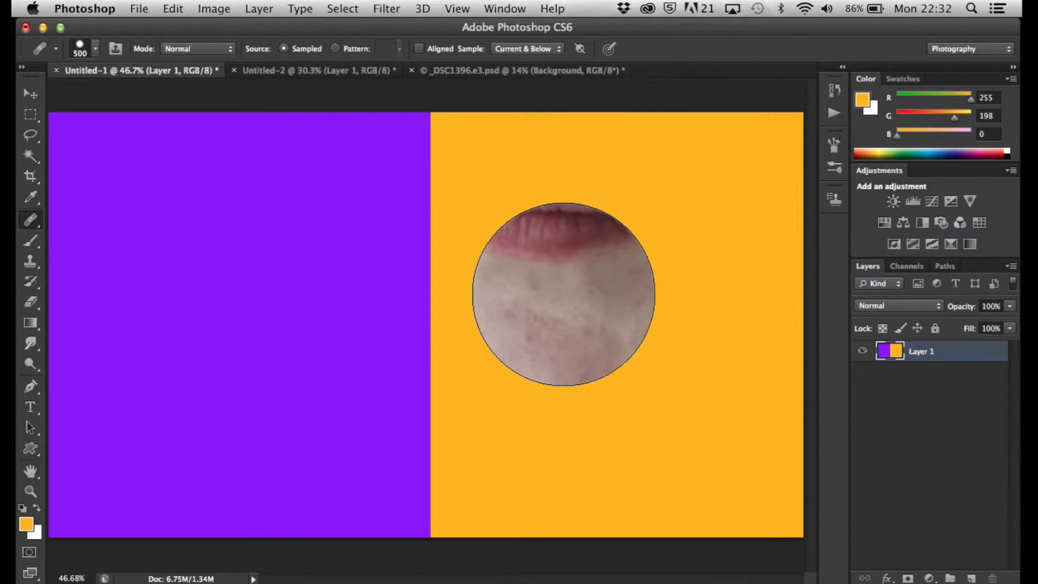
left_click(574, 327, "alt")
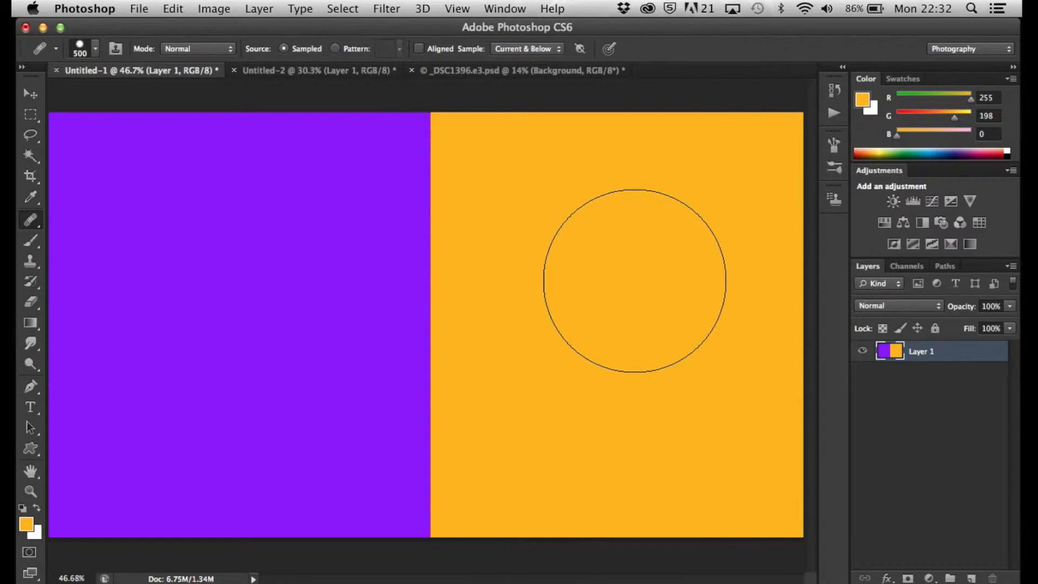
Try single 500 px healing dabs on the purple-orange boundary and undo them.
left_click(414, 120)
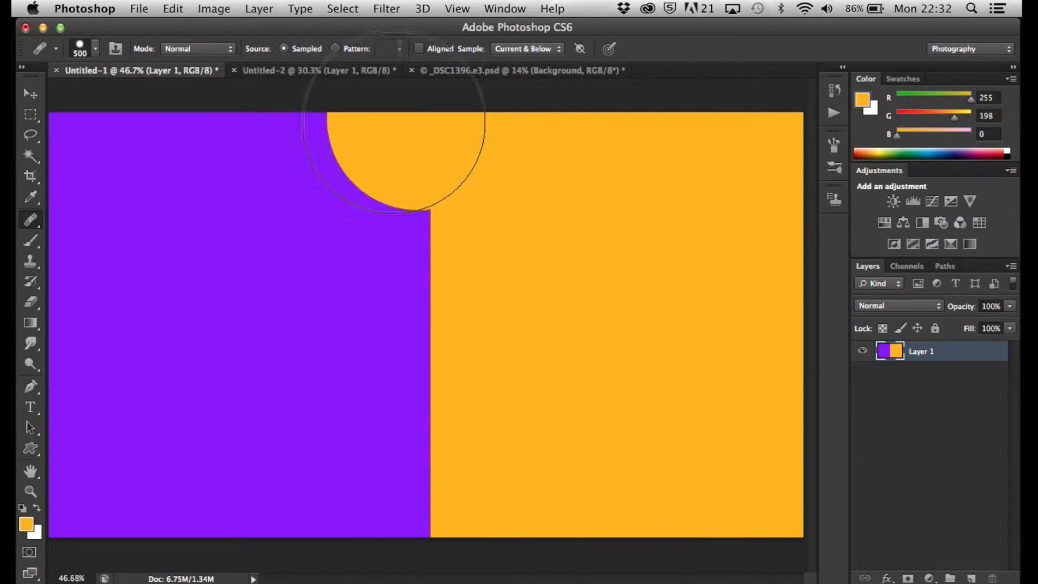
key("super+z")
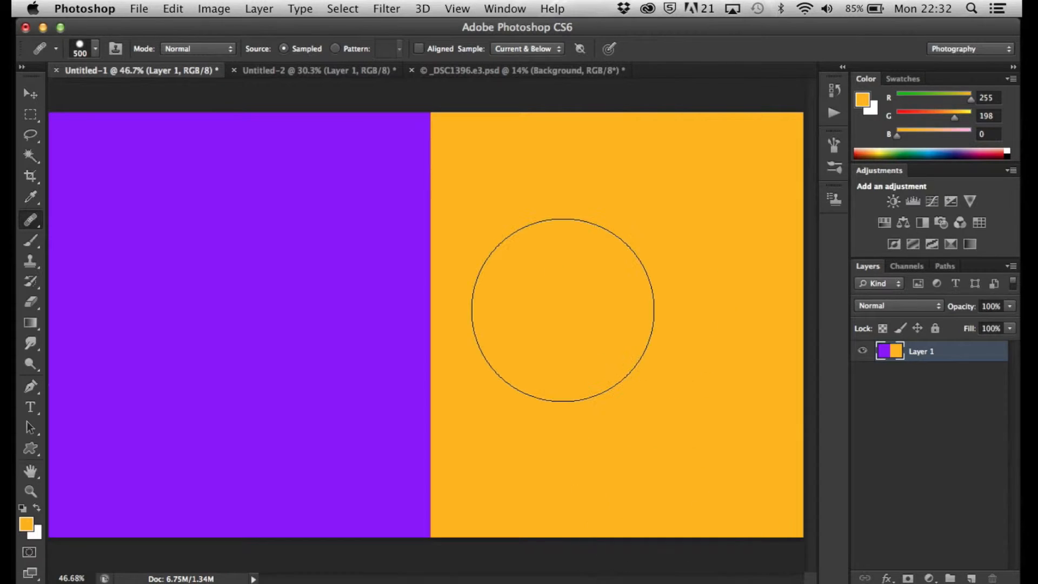
left_click(462, 299)
key("super+z")
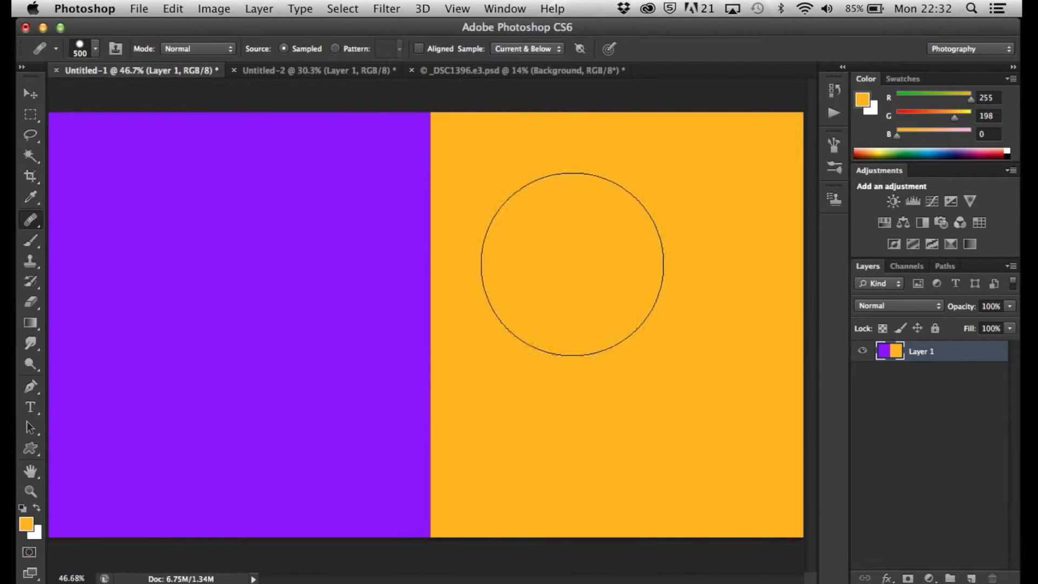
Reduce the healing brush to 200 px and heal a spot on the upper part of the purple-orange boundary.
left_click(85, 50)
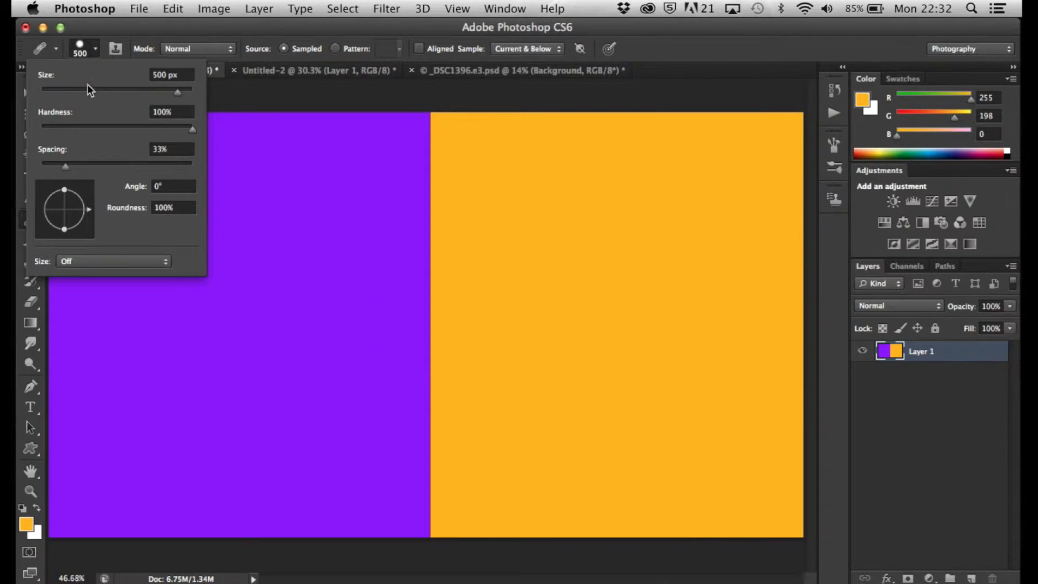
left_click(95, 49)
key("bracketleft")
key("bracketleft")
key("bracketleft")
key("bracketleft")
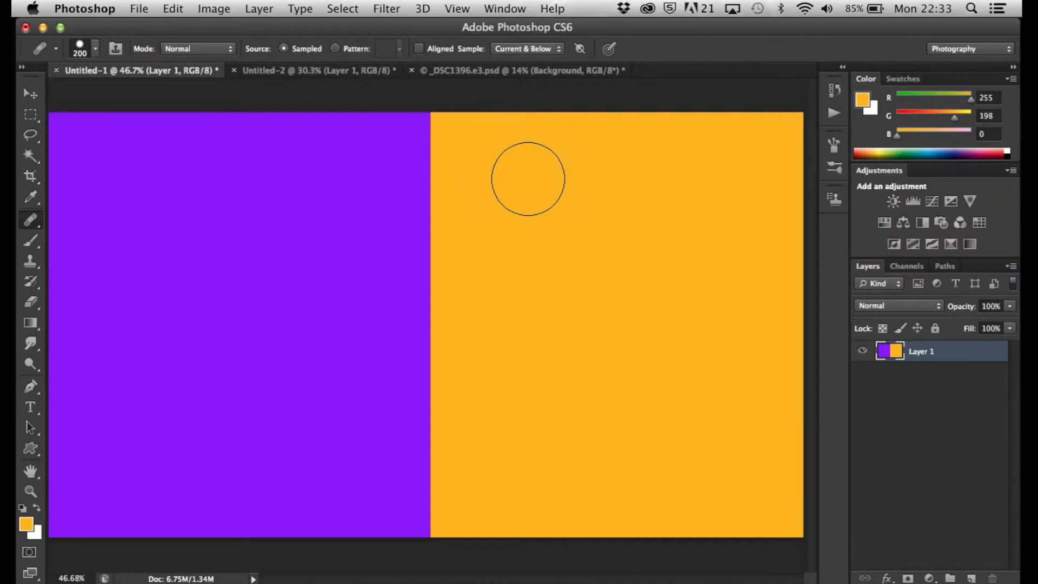
left_click(428, 173)
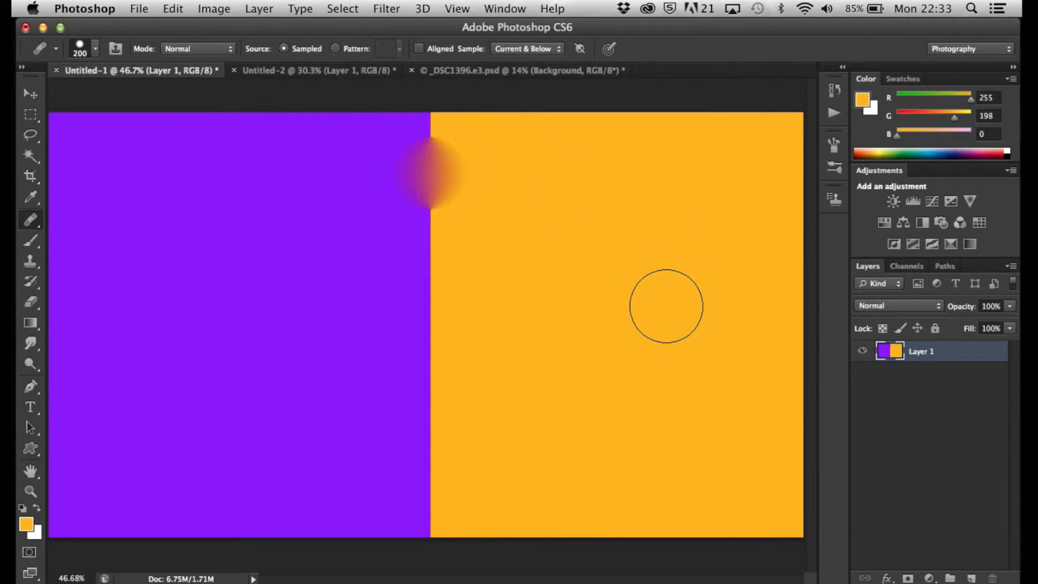
left_click(428, 172)
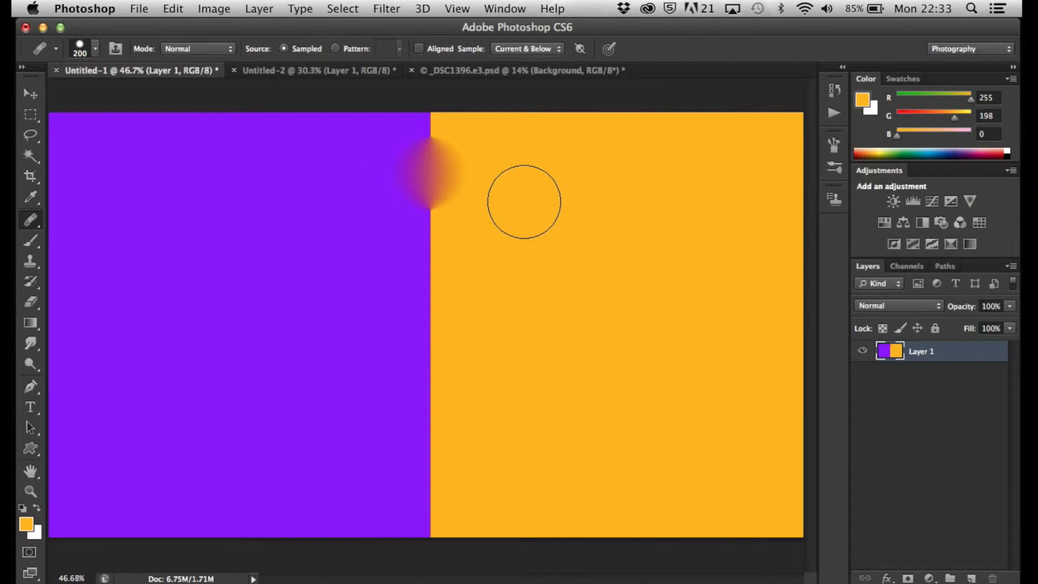
Shrink the healing brush to 60 px over the blended spot and enlarge it back to 200 px.
key("bracketleft")
key("bracketleft")
key("bracketleft")
key("bracketleft")
key("bracketleft")
key("bracketleft")
key("bracketleft")
key("bracketleft")
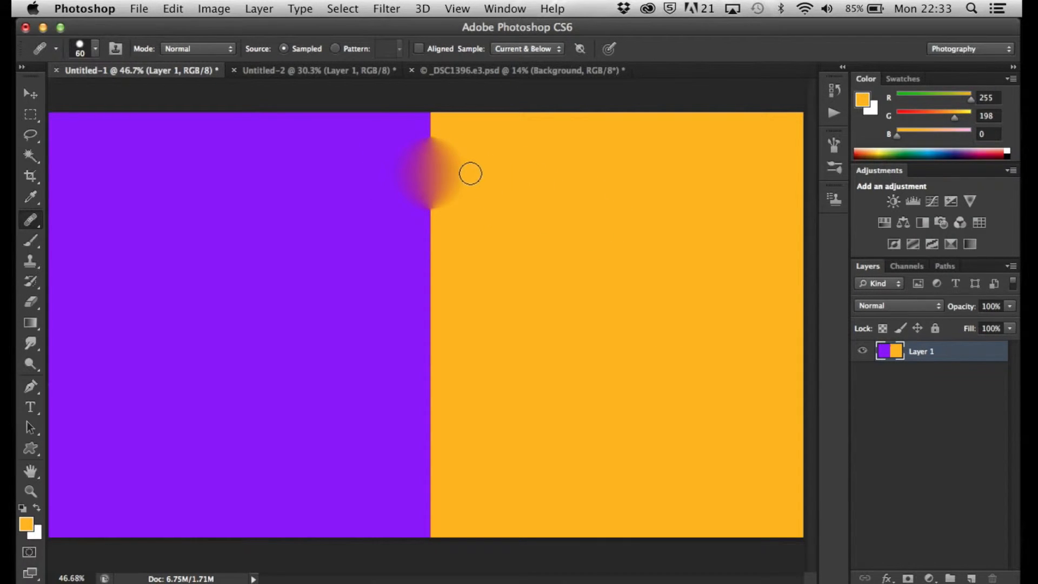
mouse_move(462, 173)
left_mouse_down()
mouse_move(391, 172)
mouse_move(415, 177)
left_mouse_up()
key("bracketright")
key("bracketright")
key("bracketright")
left_click(407, 164)
key("bracketright")
key("bracketright")
key("bracketright")
key("bracketright")
key("bracketright")
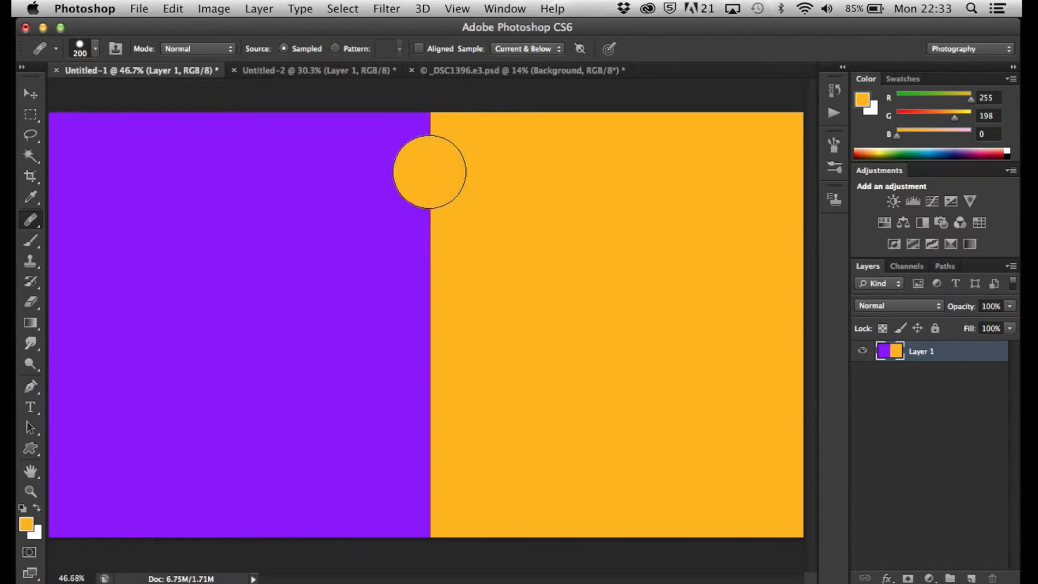
Lower the brush hardness to about half and heal a second spot midway down the purple-orange boundary.
left_click(79, 49)
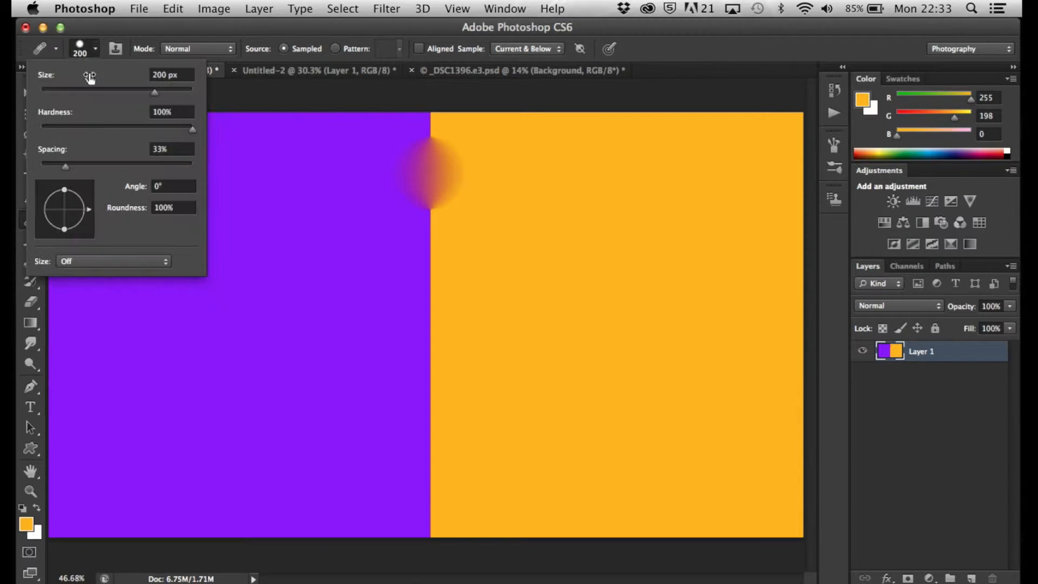
left_click_drag(132, 127, 115, 126)
left_click(80, 49)
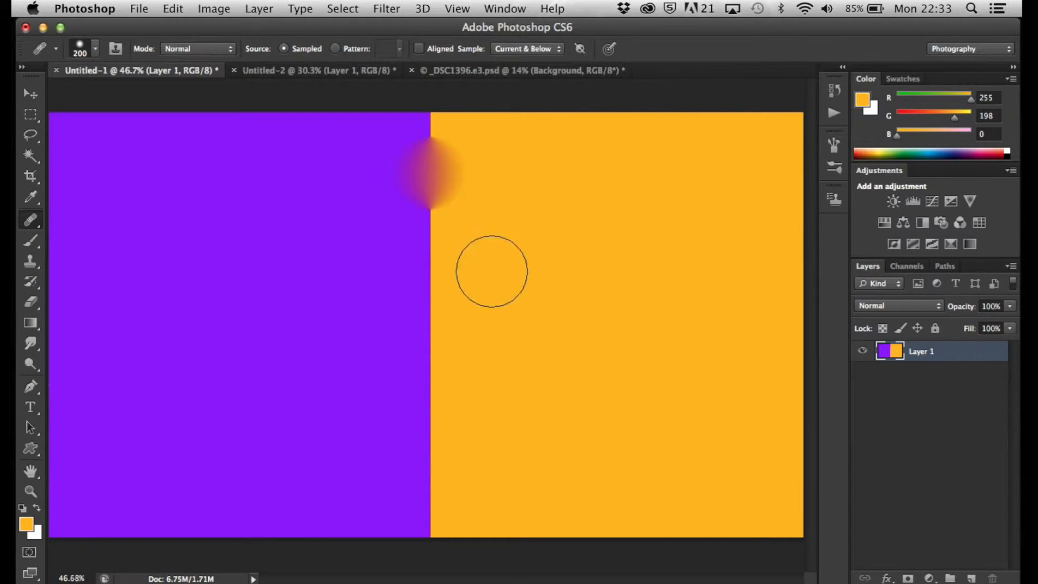
left_click(432, 298)
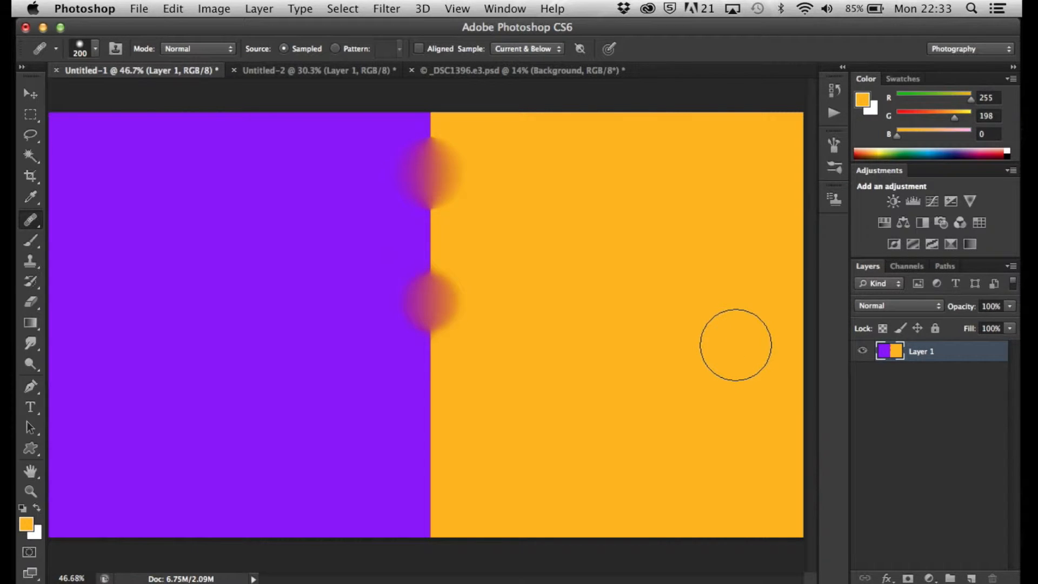
left_click(430, 297)
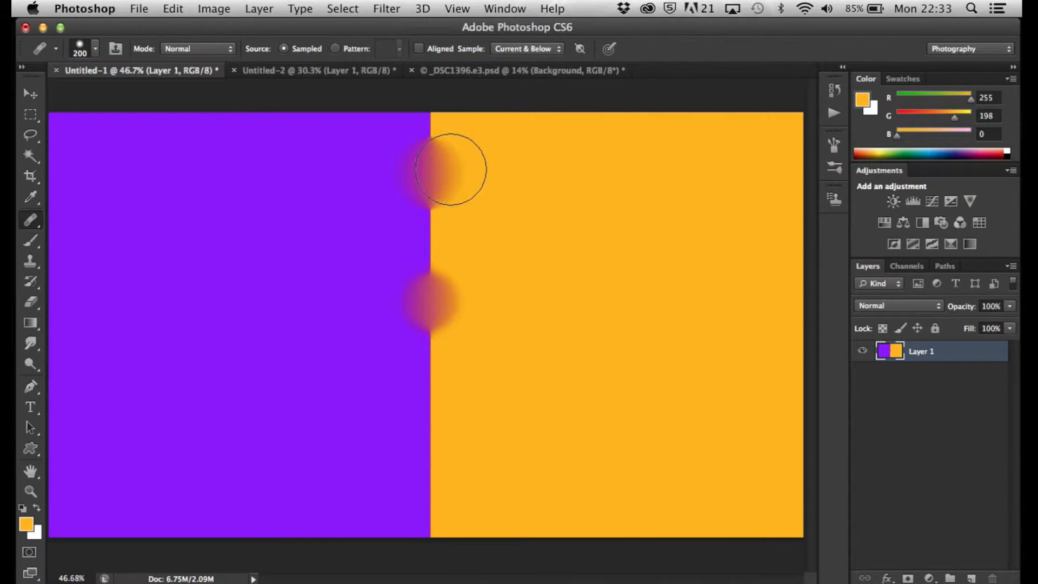
Set the brush hardness to 0% and heal a third spot on the lower part of the boundary.
left_click(77, 43)
left_click_drag(116, 129, 28, 118)
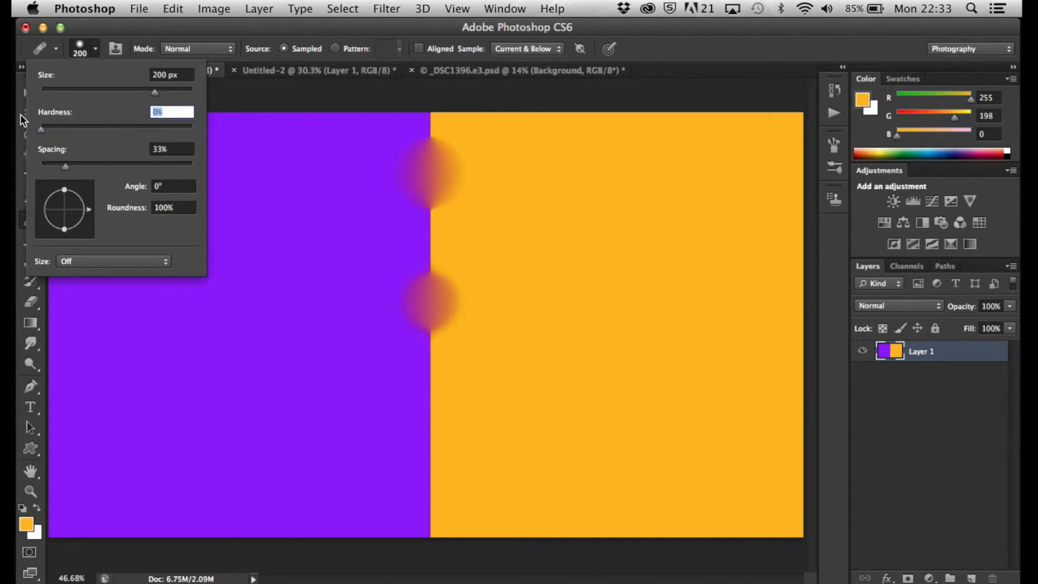
left_click(77, 46)
left_click(426, 408)
left_click_drag(426, 408, 432, 428)
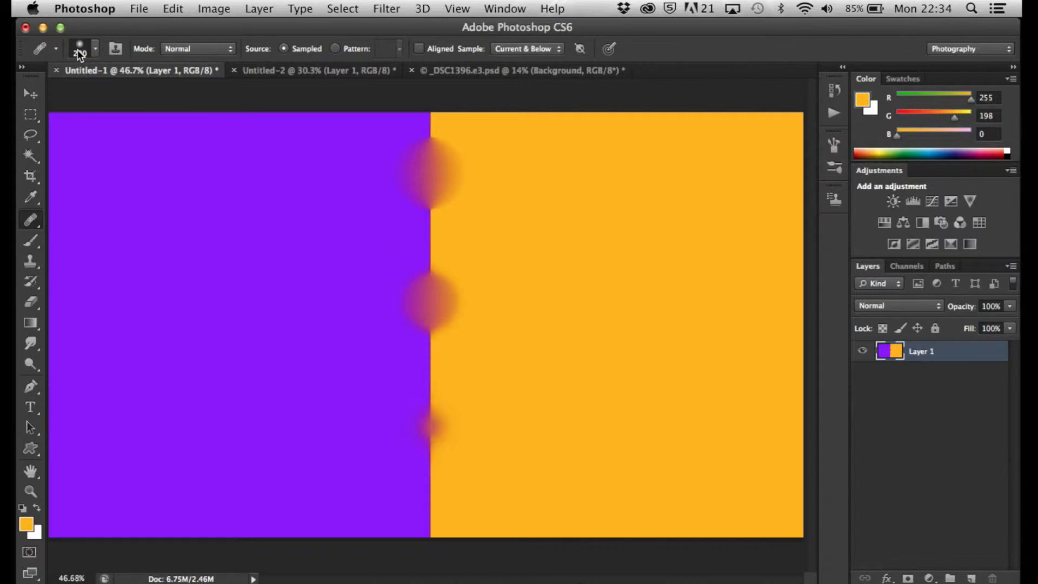
Undo all the healed spots on the boundary and restore the brush hardness to 100%.
key("super+alt+z")
key("super+alt+z")
key("super+alt+z")
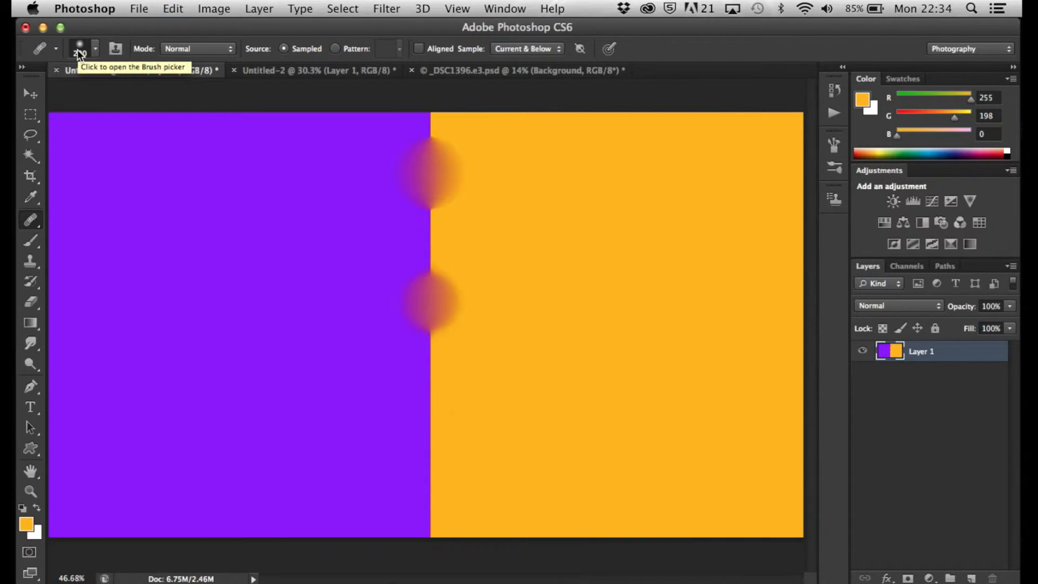
left_click(79, 48)
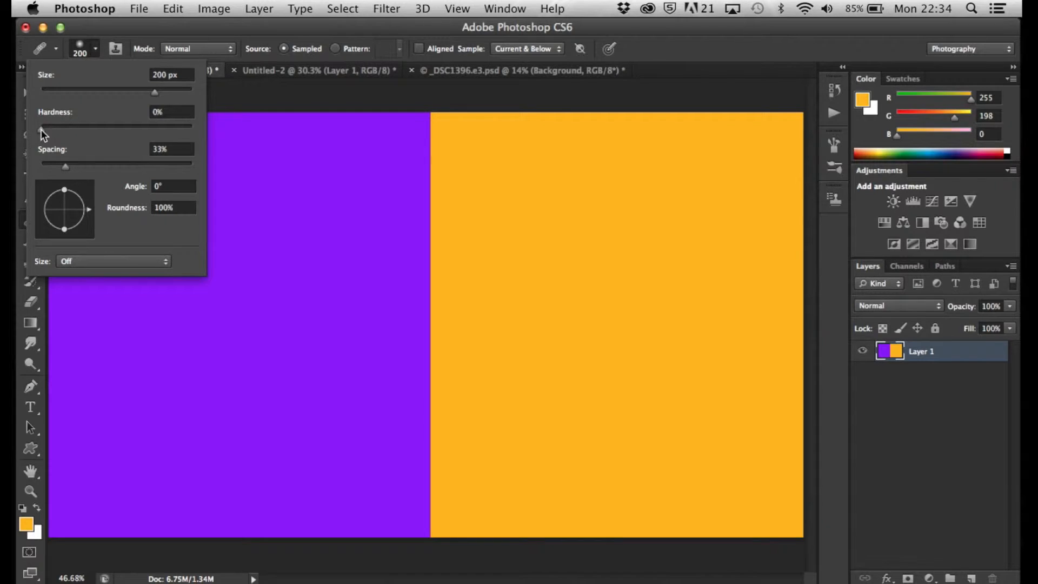
left_click_drag(40, 128, 200, 153)
left_click(89, 51)
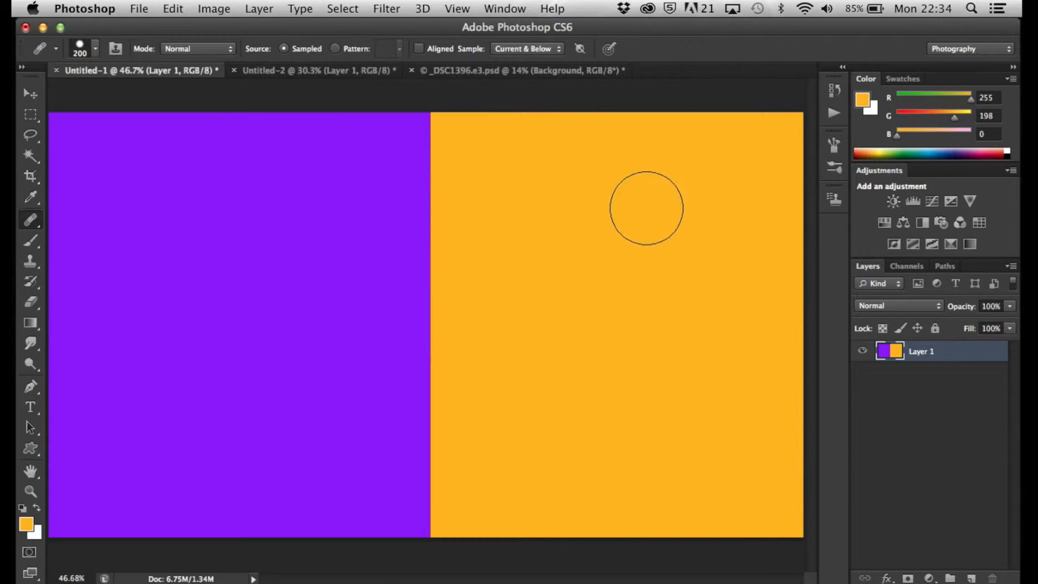
Enlarge the healing brush to 500 px and paint down the purple-orange boundary to blend the two colours.
key("bracketright")
key("bracketright")
key("bracketright")
key("bracketright")
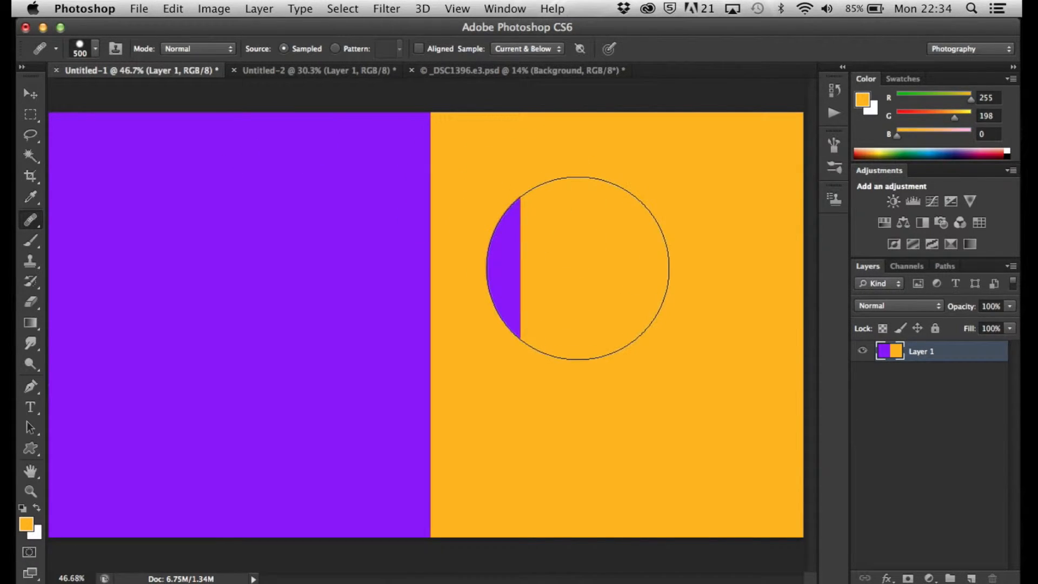
left_click_drag(432, 176, 430, 537)
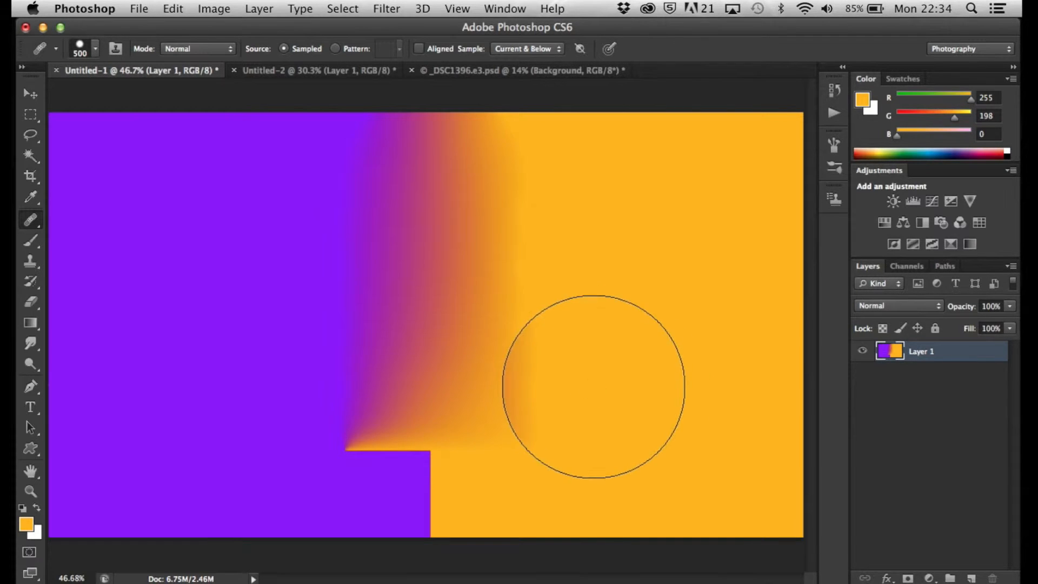
Resample the orange area and repaint healing strokes up and down the boundary to even out the gradient.
left_click(653, 426, "alt")
left_click_drag(430, 494, 442, 253)
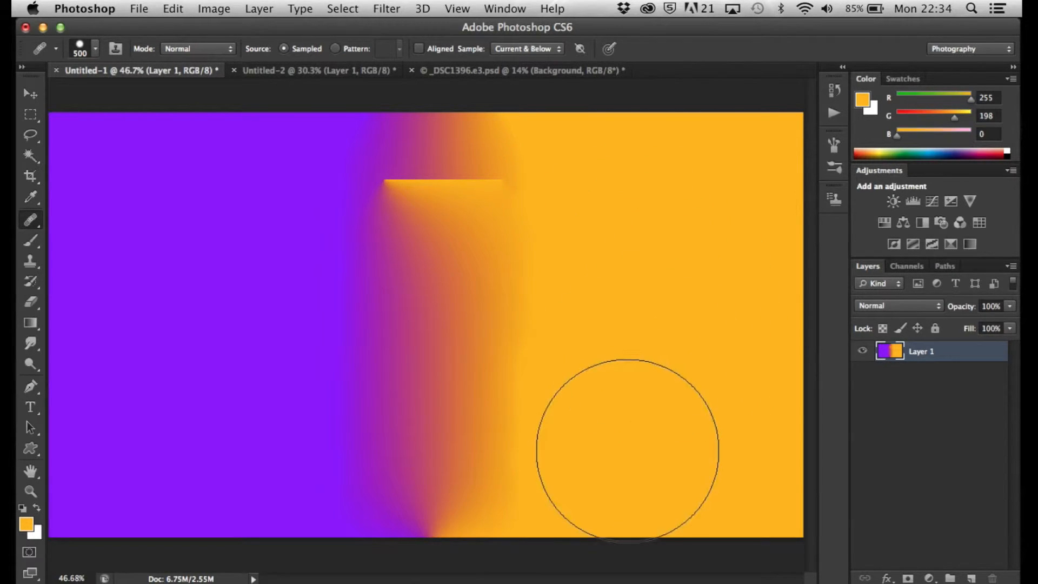
left_click(643, 480, "alt")
mouse_move(432, 505)
left_mouse_down()
mouse_move(455, 521)
mouse_move(434, 505)
mouse_move(439, 181)
left_mouse_up()
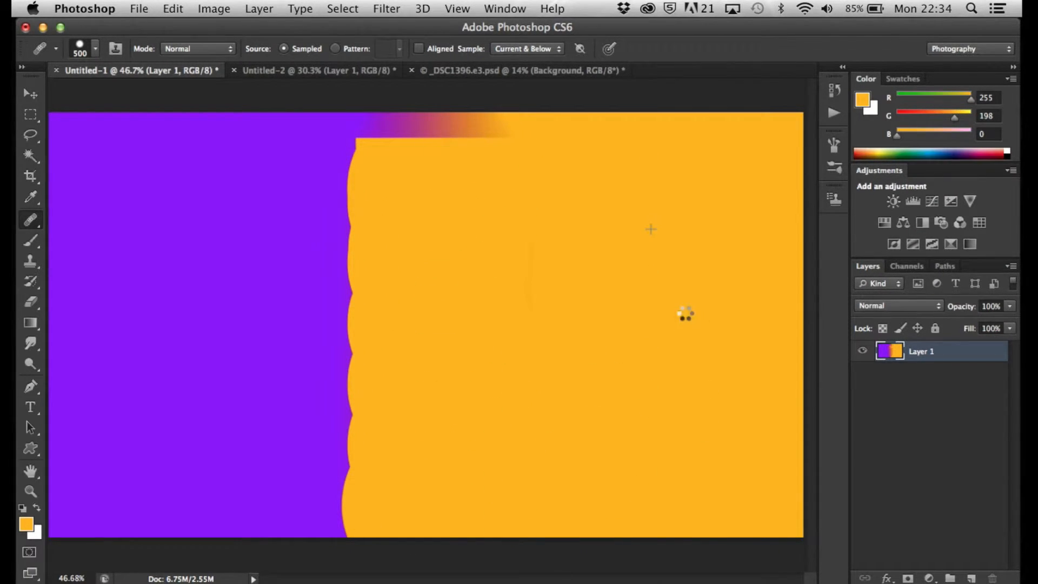
left_click(653, 283, "alt")
mouse_move(441, 179)
left_mouse_down()
mouse_move(489, 230)
mouse_move(499, 304)
mouse_move(546, 277)
mouse_move(731, 235)
left_mouse_up()
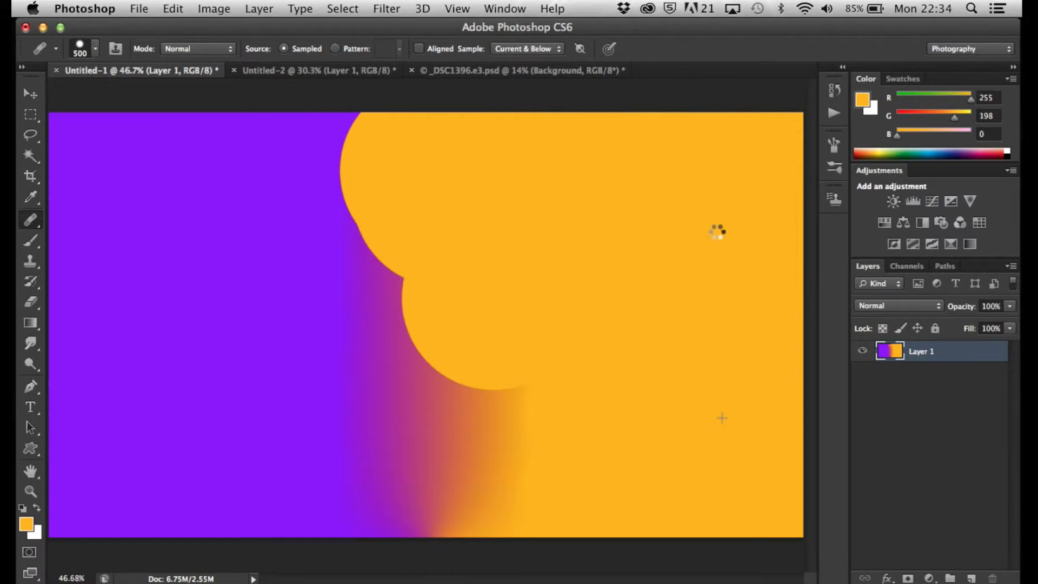
Sample clean orange and heal the orange side of the blend, including the hard streak near its upper end.
scroll(691, 272, "down", 6)
scroll(587, 383, "up", 2)
left_click(591, 309, "alt")
mouse_move(525, 366)
left_mouse_down()
mouse_move(542, 296)
mouse_move(568, 359)
left_mouse_up()
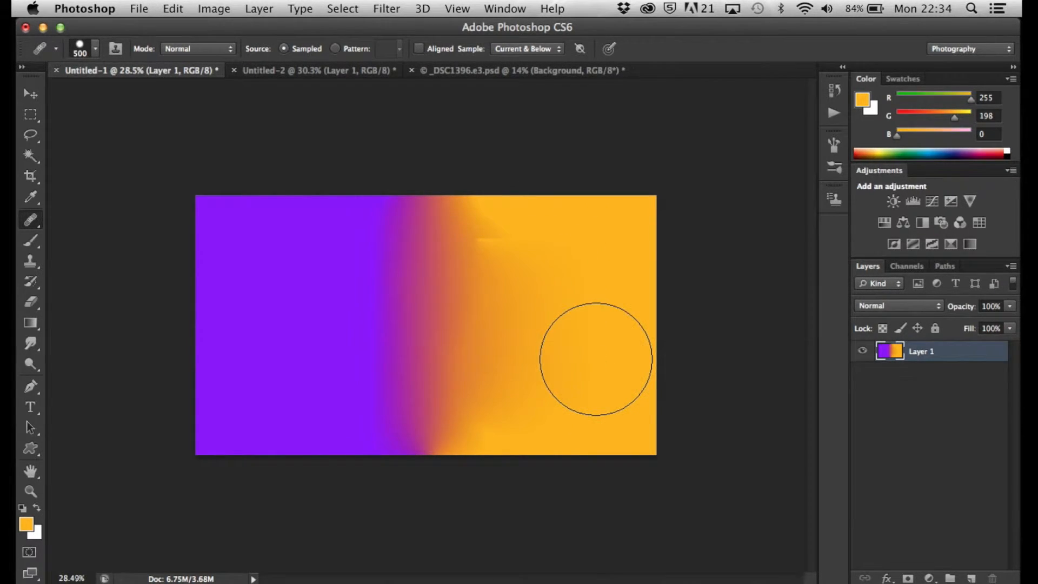
left_click(509, 238)
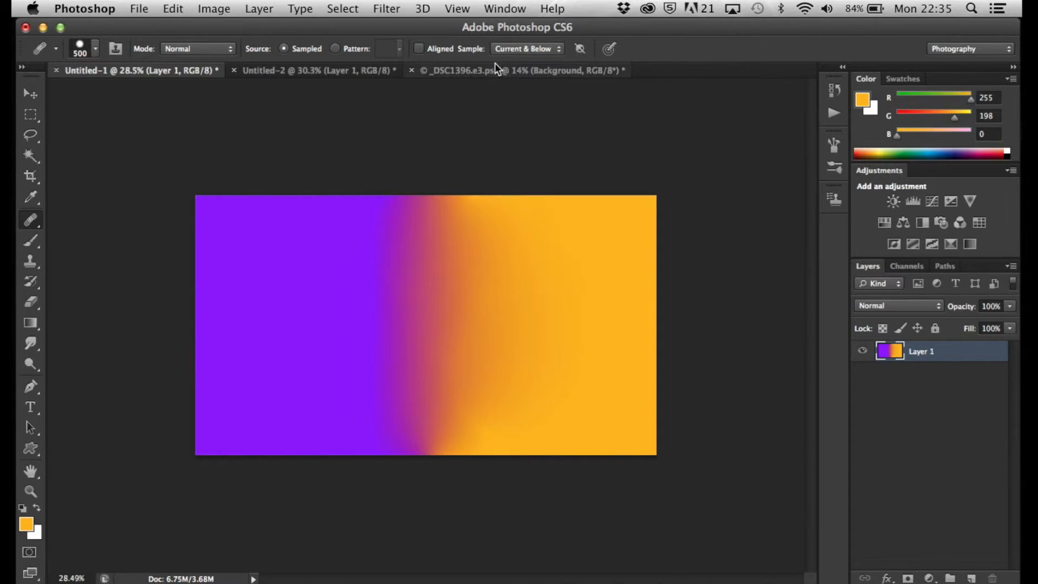
Switch to the Untitled-2 document, reduce the brush to 200 px and heal a spot in the light blue area.
left_click(313, 68)
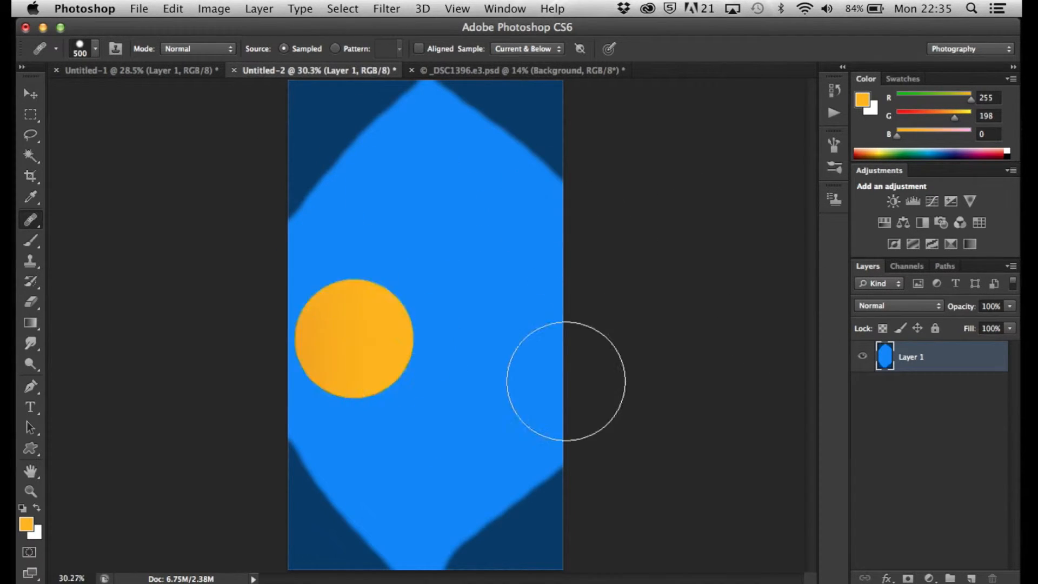
key("bracketleft")
key("bracketleft")
key("bracketleft")
key("bracketleft")
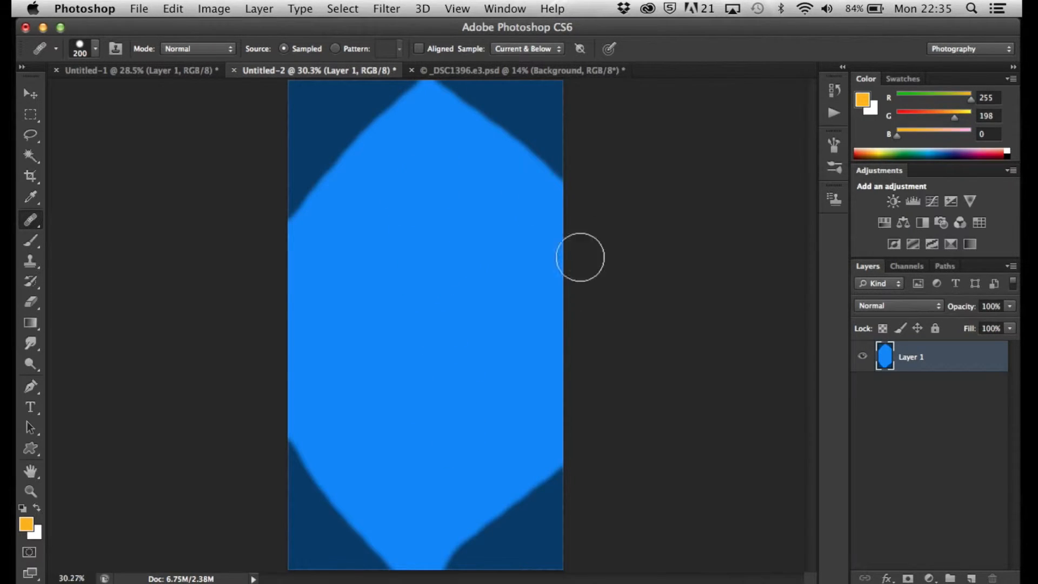
left_click(401, 239)
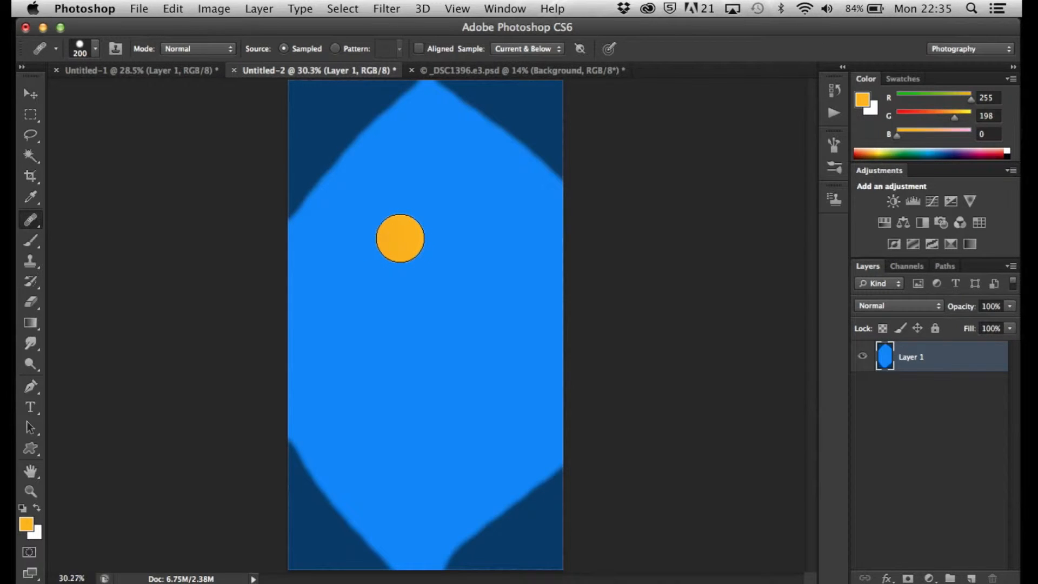
Enlarge the brush to 500 px, sample the light blue and heal across the upper dark blue corner edges.
key("bracketright")
key("bracketright")
key("bracketright")
key("bracketright")
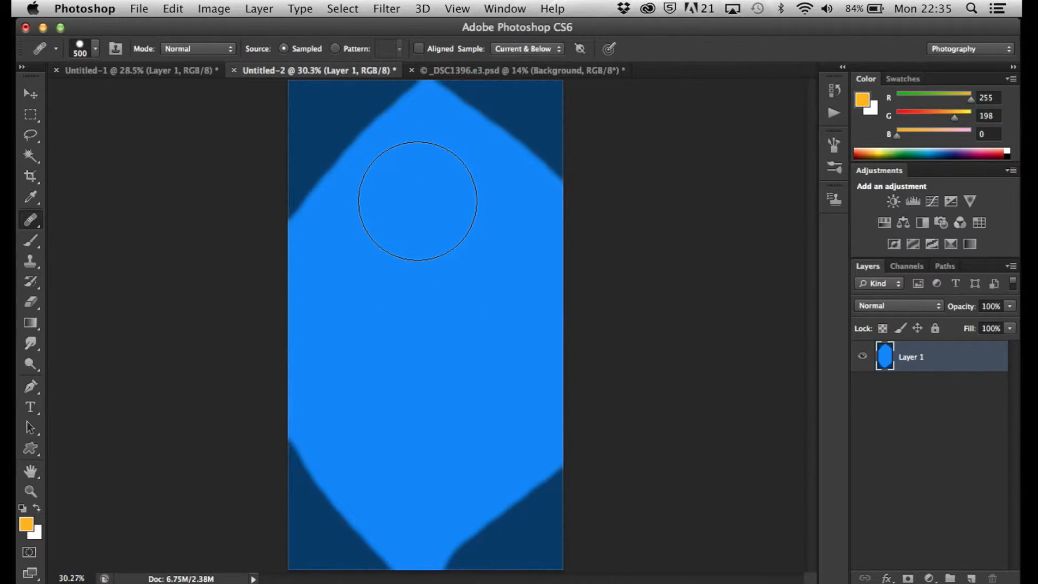
left_click(415, 243, "alt")
mouse_move(413, 220)
left_mouse_down()
mouse_move(382, 190)
mouse_move(349, 199)
mouse_move(350, 178)
mouse_move(318, 143)
mouse_move(365, 109)
mouse_move(319, 109)
mouse_move(436, 128)
mouse_move(440, 190)
mouse_move(425, 270)
left_mouse_up()
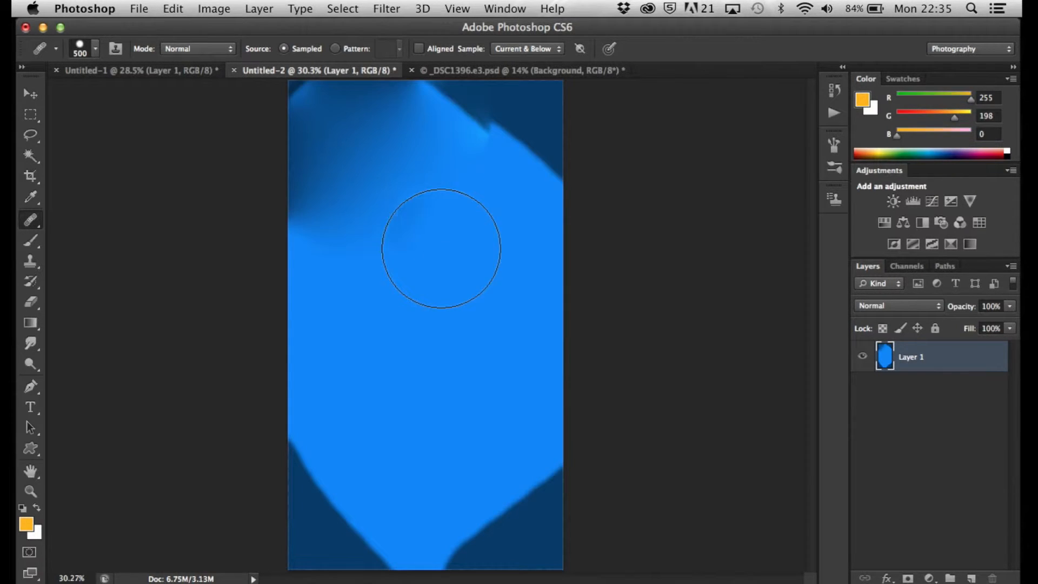
Reduce the healing brush to 150 px and heal a small spot inside the upper dark blue gradient.
key("bracketleft")
key("bracketleft")
key("bracketleft")
key("bracketleft")
key("bracketleft")
key("bracketleft")
left_click(350, 123)
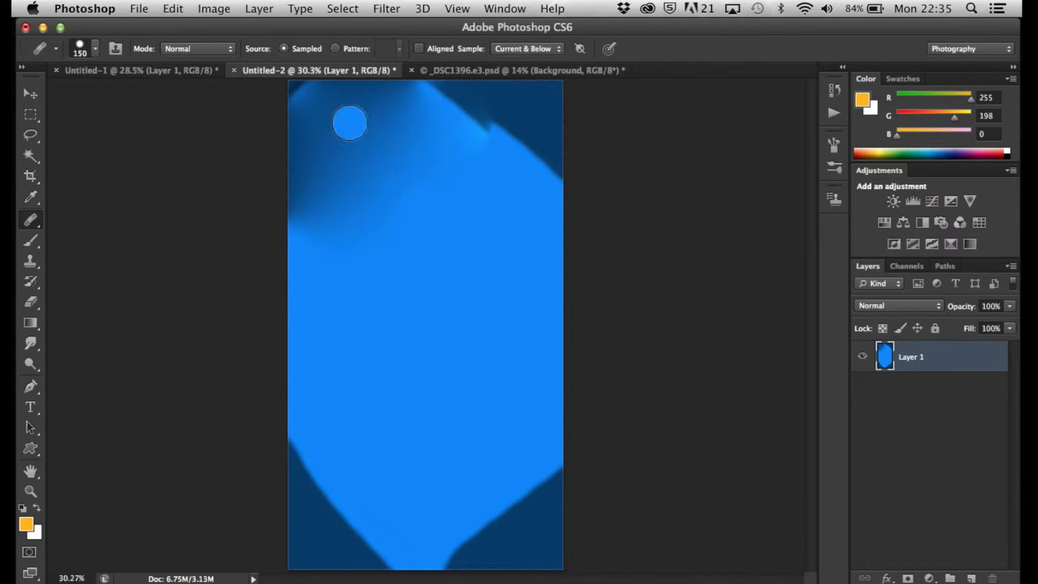
Enlarge the brush to 400 px and heal across the upper dark blue edges to extend the gradient.
key("bracketright")
key("bracketright")
key("bracketright")
key("bracketright")
key("bracketright")
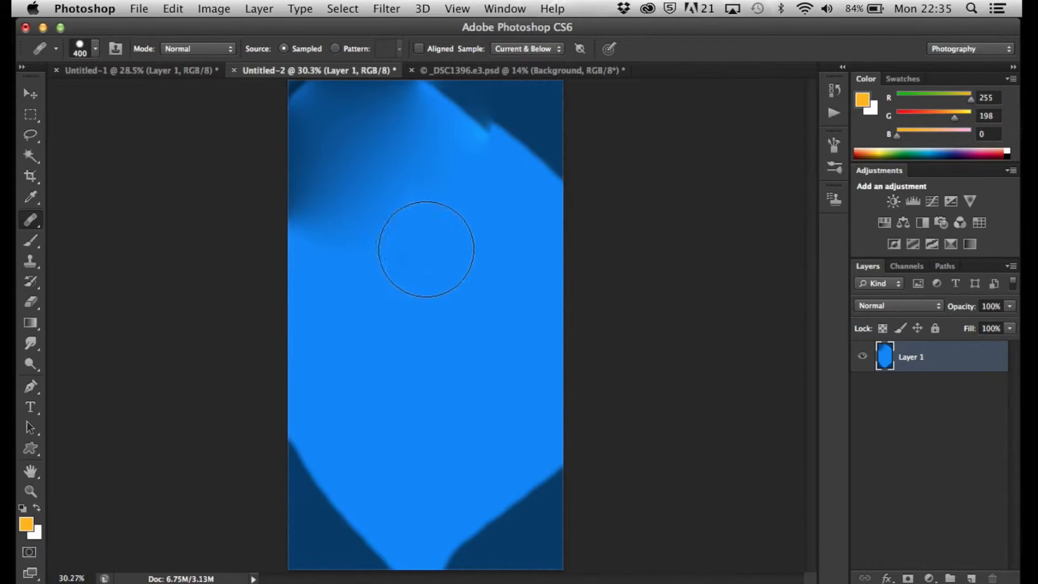
mouse_move(442, 223)
left_mouse_down()
mouse_move(528, 139)
mouse_move(487, 104)
mouse_move(427, 116)
left_mouse_up()
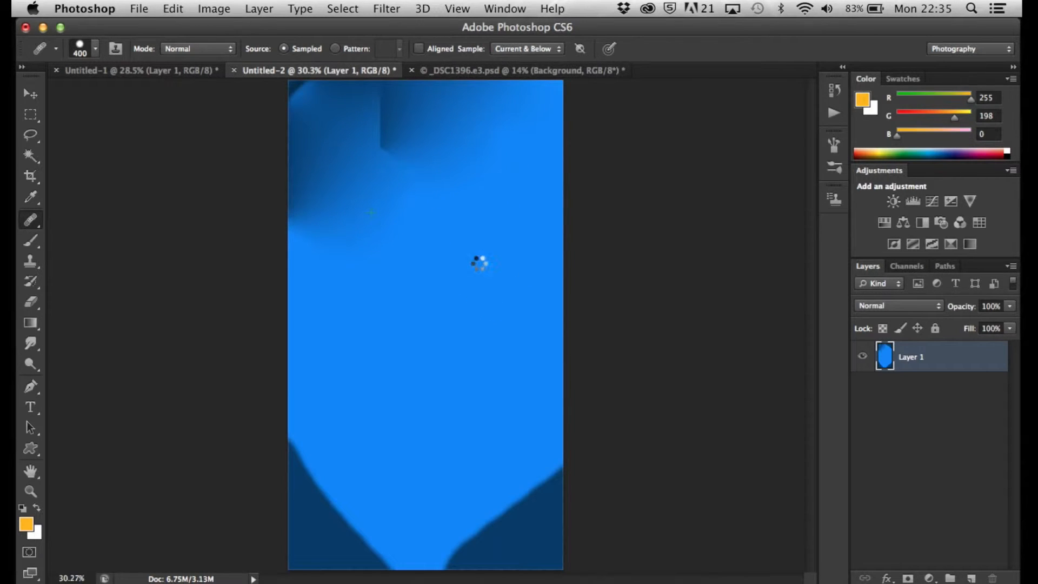
mouse_move(413, 115)
left_mouse_down()
mouse_move(317, 101)
mouse_move(318, 174)
mouse_move(389, 206)
mouse_move(426, 130)
mouse_move(458, 163)
left_mouse_up()
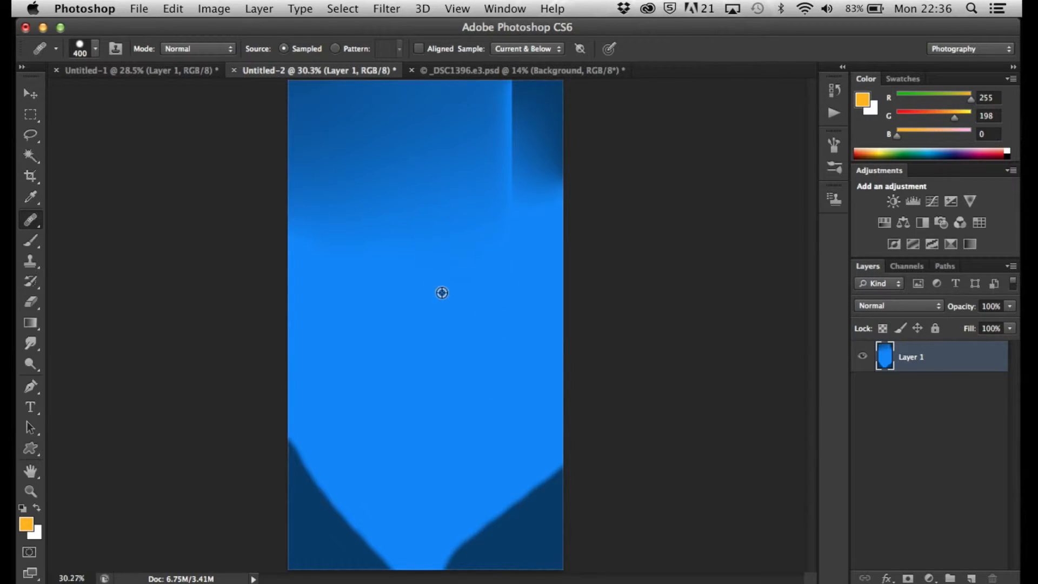
Sample the light blue below the gradient and heal over the remaining dark patch in the canvas's upper-right corner.
mouse_move(516, 199)
left_mouse_down()
mouse_move(521, 104)
mouse_move(528, 181)
mouse_move(519, 227)
left_mouse_up()
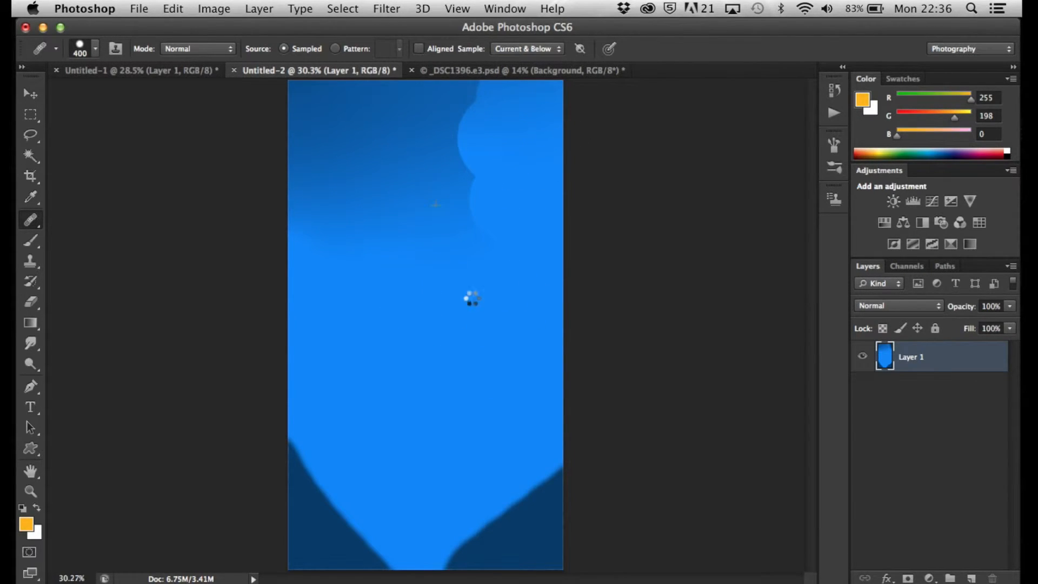
left_click(433, 275, "alt")
mouse_move(535, 176)
left_mouse_down()
mouse_move(546, 167)
mouse_move(523, 109)
mouse_move(508, 111)
left_mouse_up()
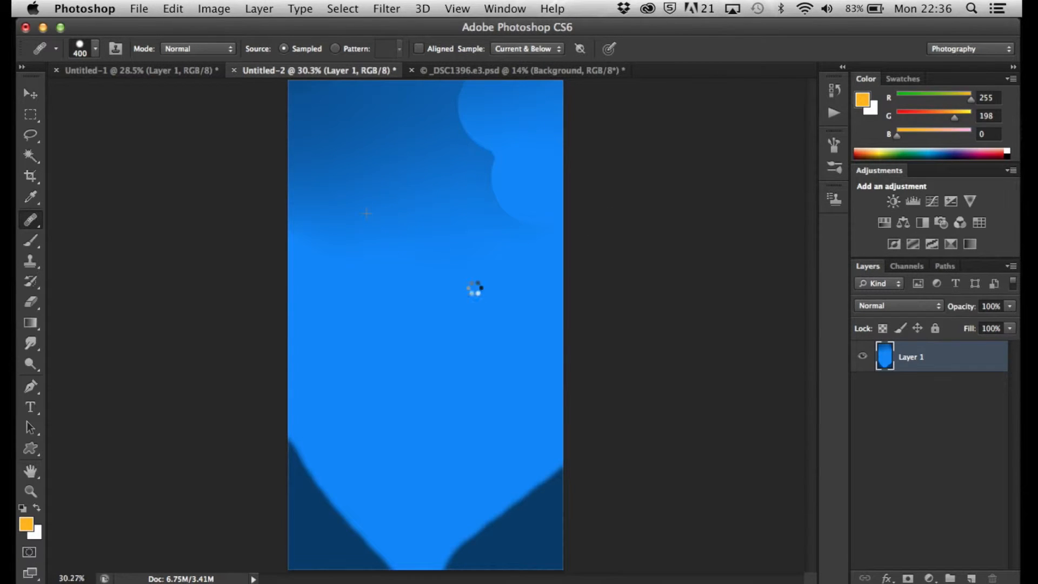
mouse_move(498, 224)
left_mouse_down()
mouse_move(493, 91)
mouse_move(595, 135)
mouse_move(483, 159)
mouse_move(482, 284)
left_mouse_up()
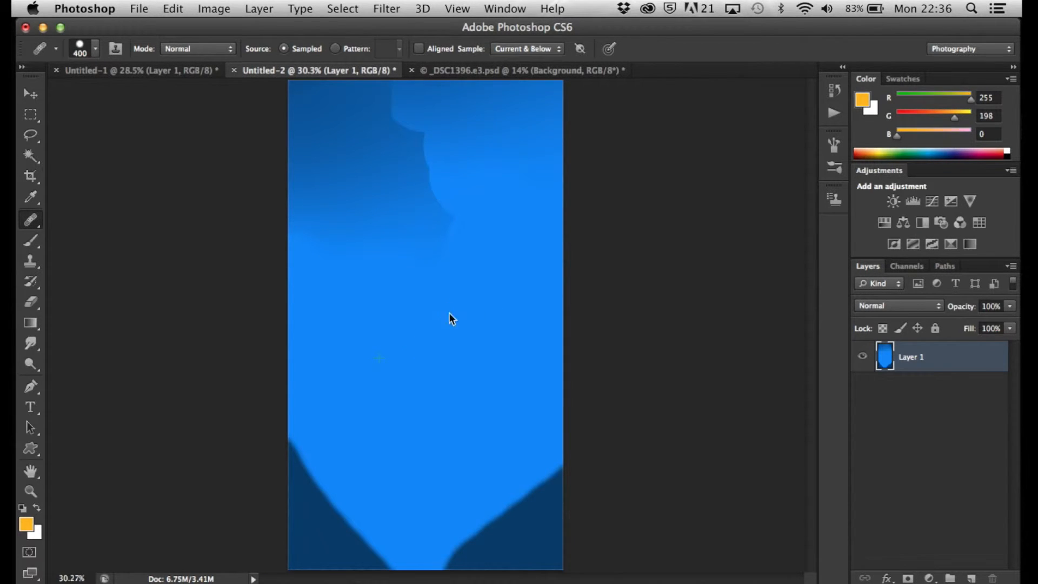
Undo the last healing stroke, resample light blue below the gradient and heal the streak near the canvas's upper centre.
mouse_move(455, 139)
left_mouse_down()
mouse_move(383, 104)
mouse_move(359, 132)
mouse_move(334, 220)
left_mouse_up()
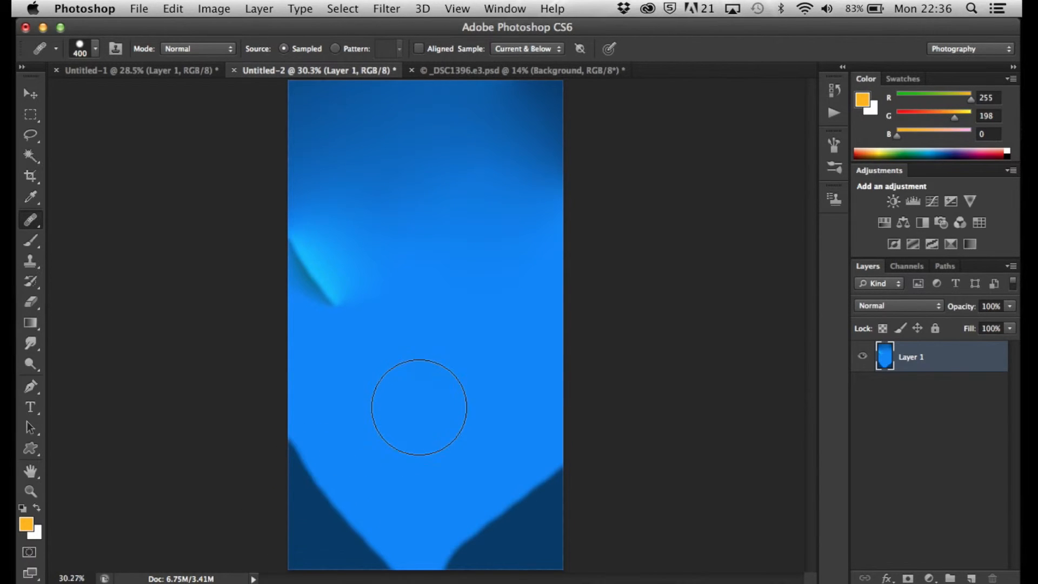
key("super+z")
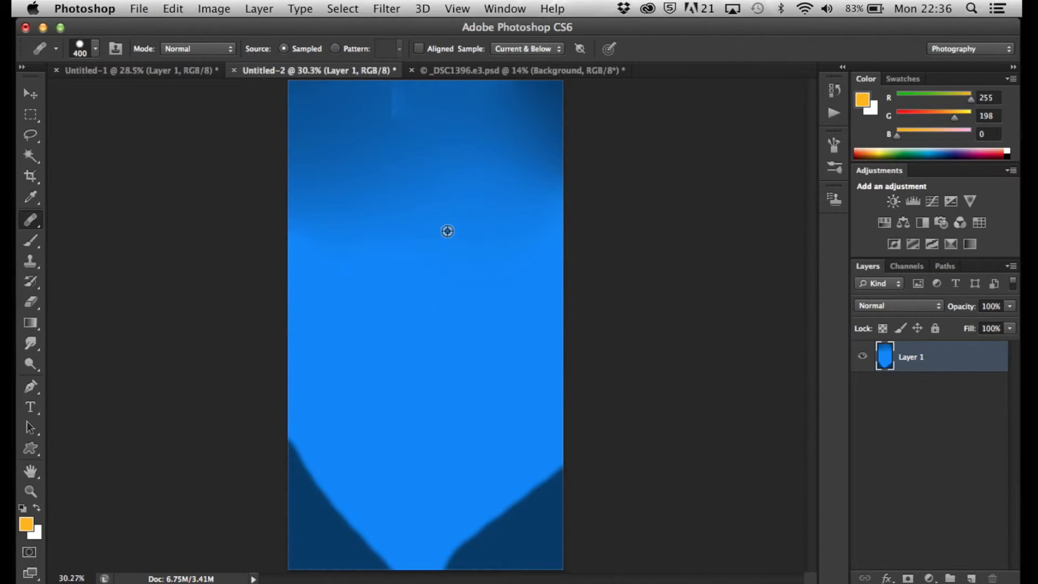
left_click(391, 229, "alt")
mouse_move(405, 144)
left_mouse_down()
mouse_move(394, 104)
mouse_move(398, 116)
mouse_move(486, 104)
mouse_move(457, 193)
left_mouse_up()
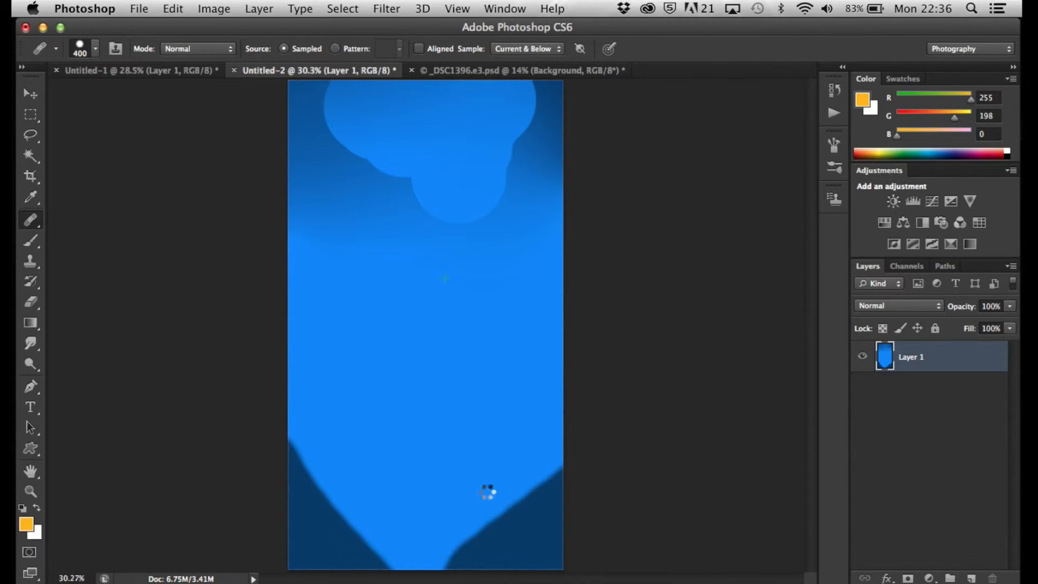
Smooth the blue gradient with more healing strokes through its upper-left area and the dark upper-right corner.
scroll(660, 291, "down", 2)
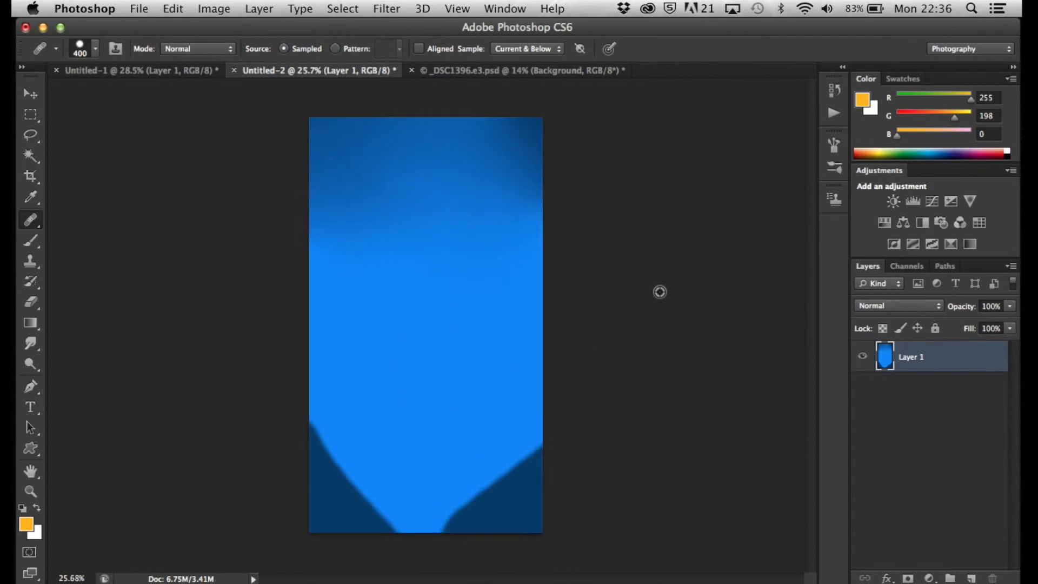
mouse_move(348, 157)
left_mouse_down()
mouse_move(342, 176)
mouse_move(399, 241)
left_mouse_up()
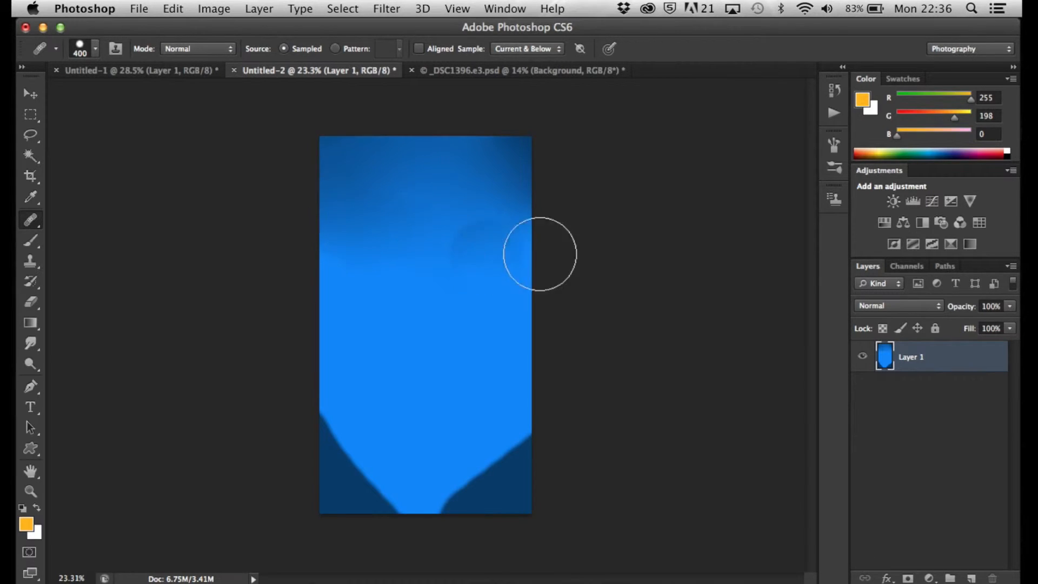
left_click_drag(514, 120, 491, 202)
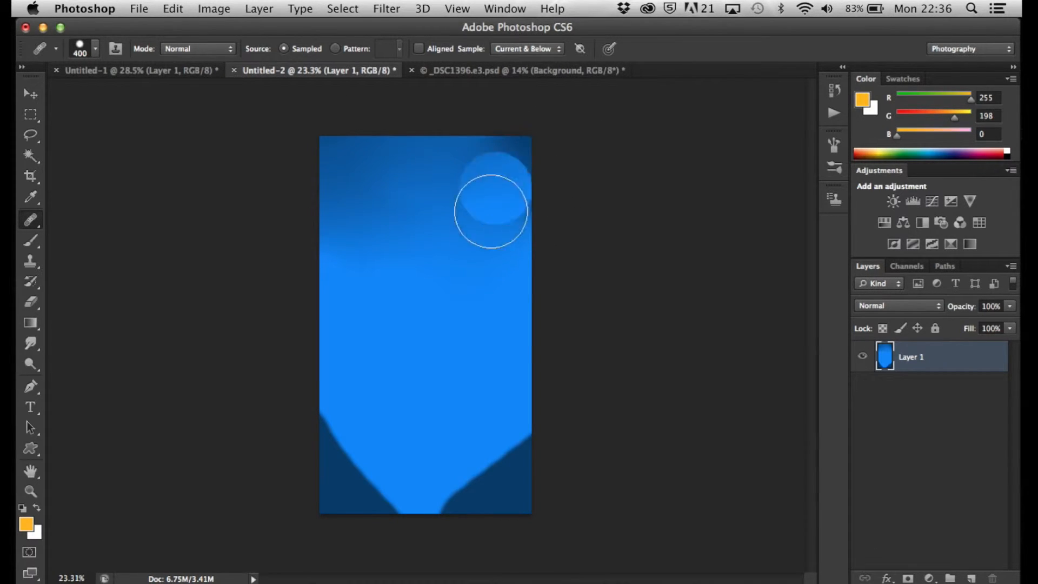
mouse_move(533, 487)
left_mouse_down()
mouse_move(501, 507)
mouse_move(443, 482)
left_mouse_up()
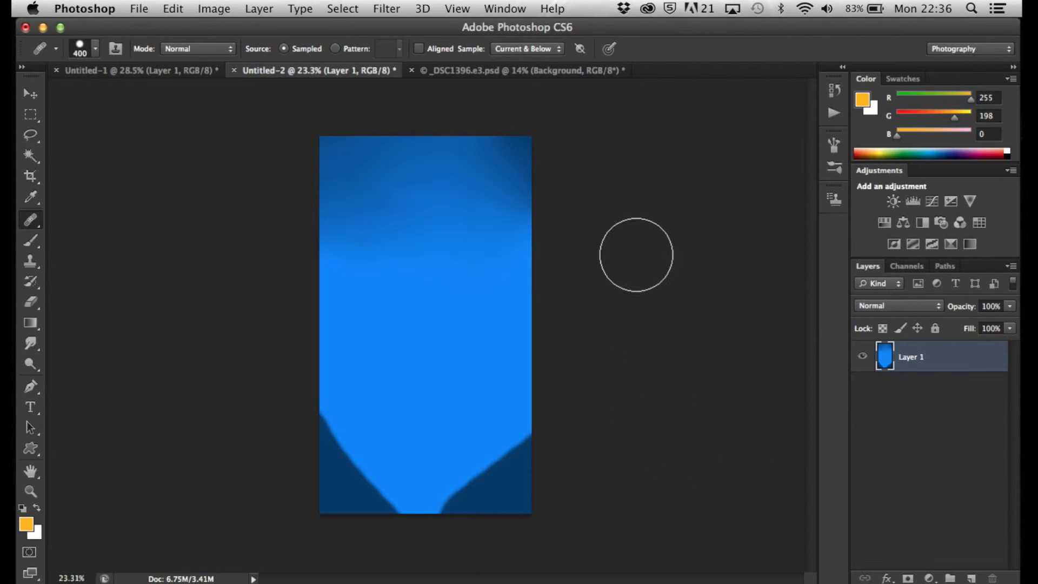
Compare the other tools grouped with the Healing Brush and keep the Healing Brush Tool selected.
scroll(636, 254, "down", 1)
scroll(636, 253, "up", 4)
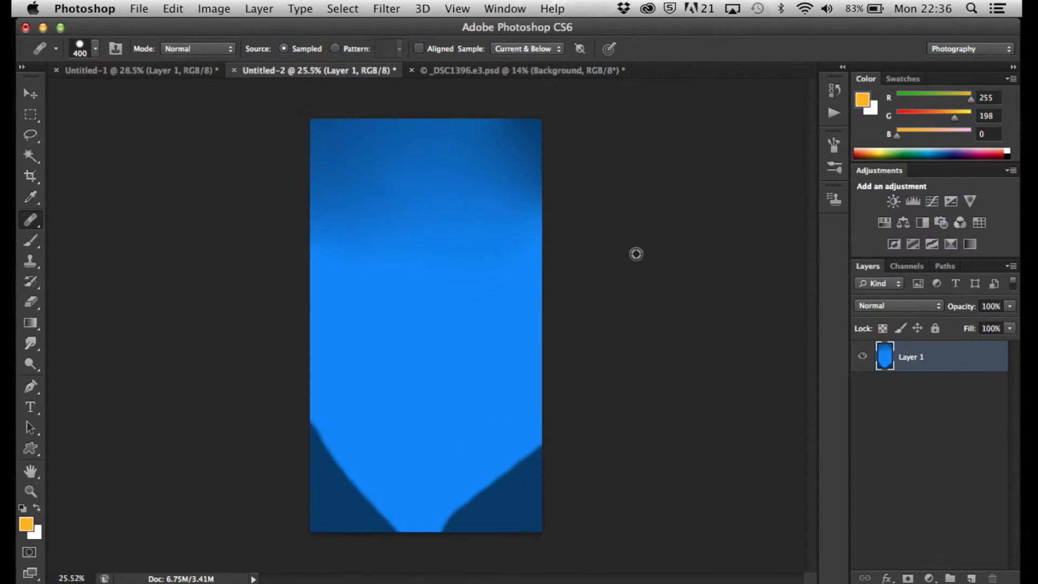
scroll(636, 253, "up", 3)
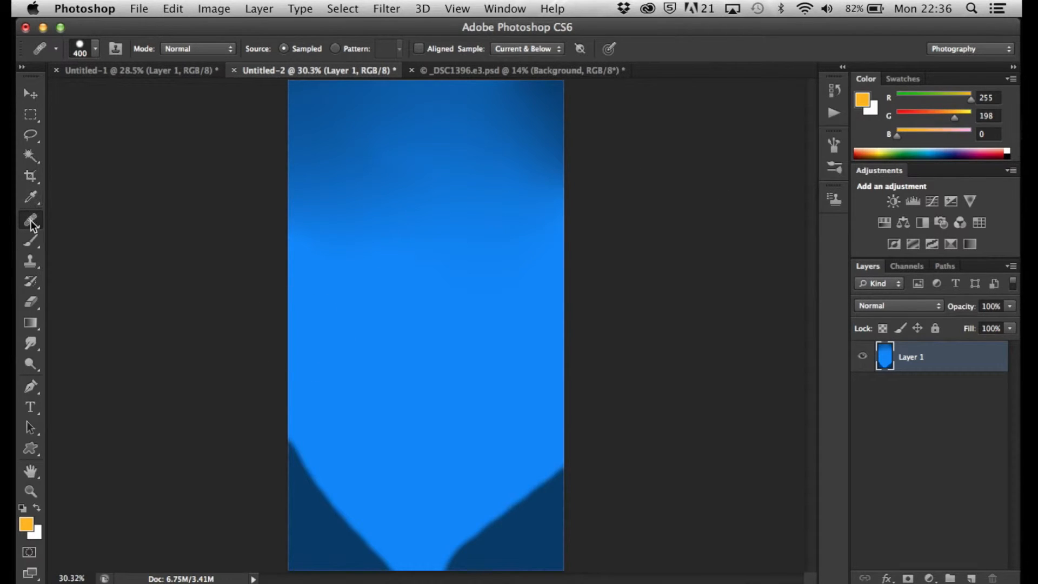
left_click_drag(31, 220, 103, 213)
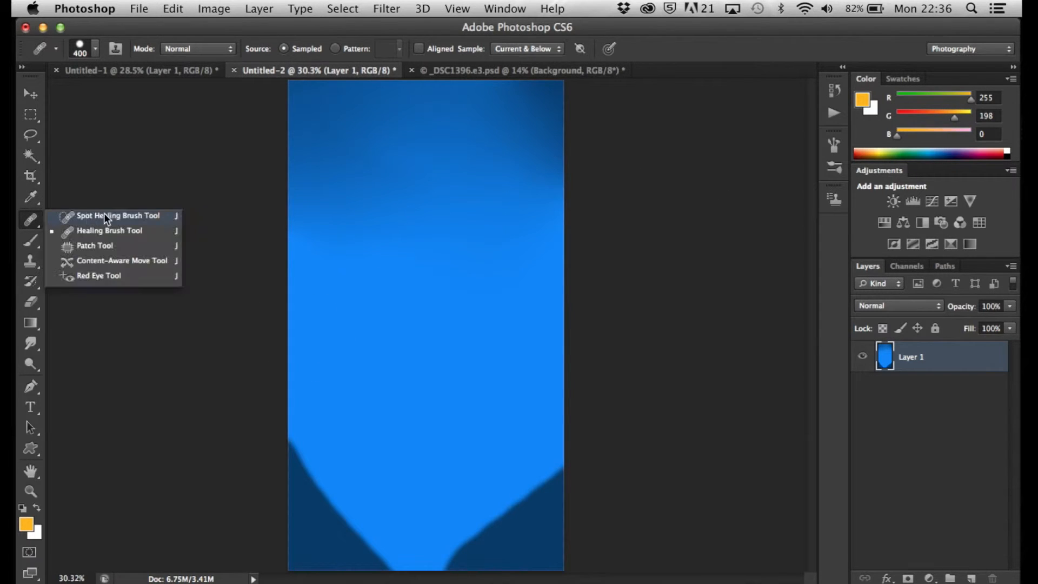
left_click(129, 229)
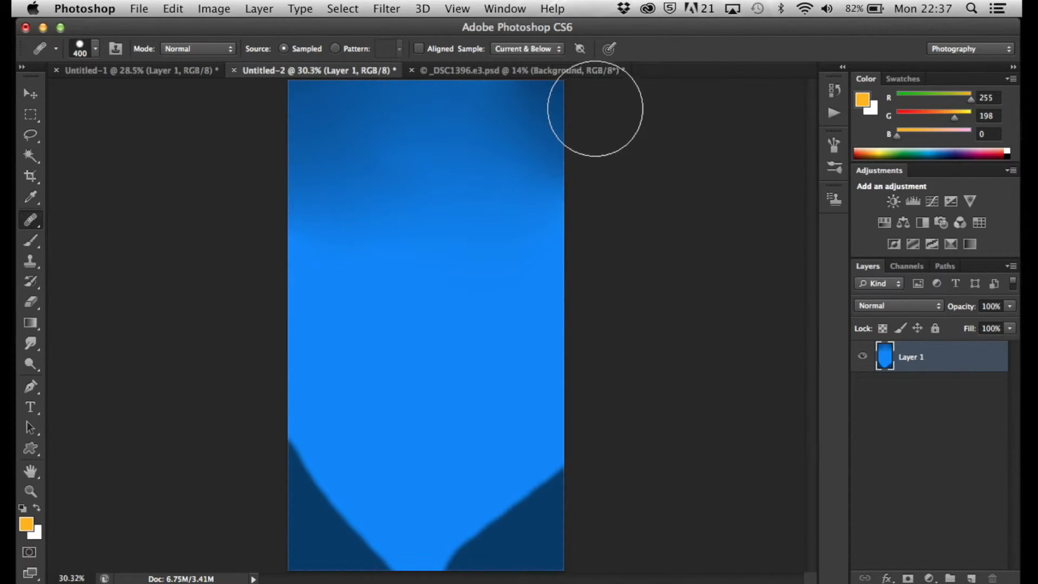
Switch to the _DSC1396.e3.psd portrait and reduce the healing brush to 150 px for the chin area.
left_click(573, 69)
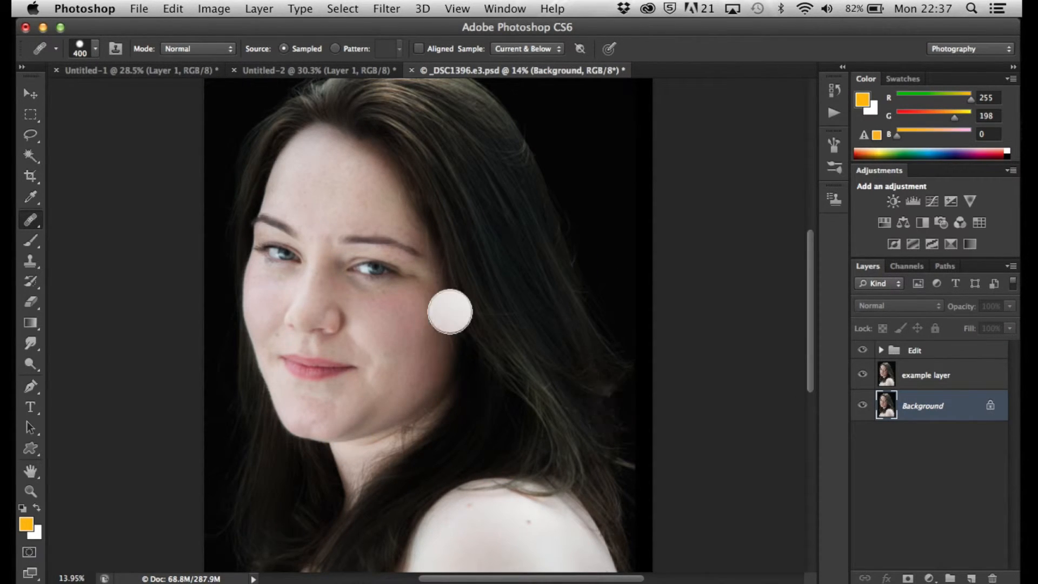
key("bracketleft")
key("bracketleft")
key("bracketleft")
key("bracketleft")
key("bracketleft")
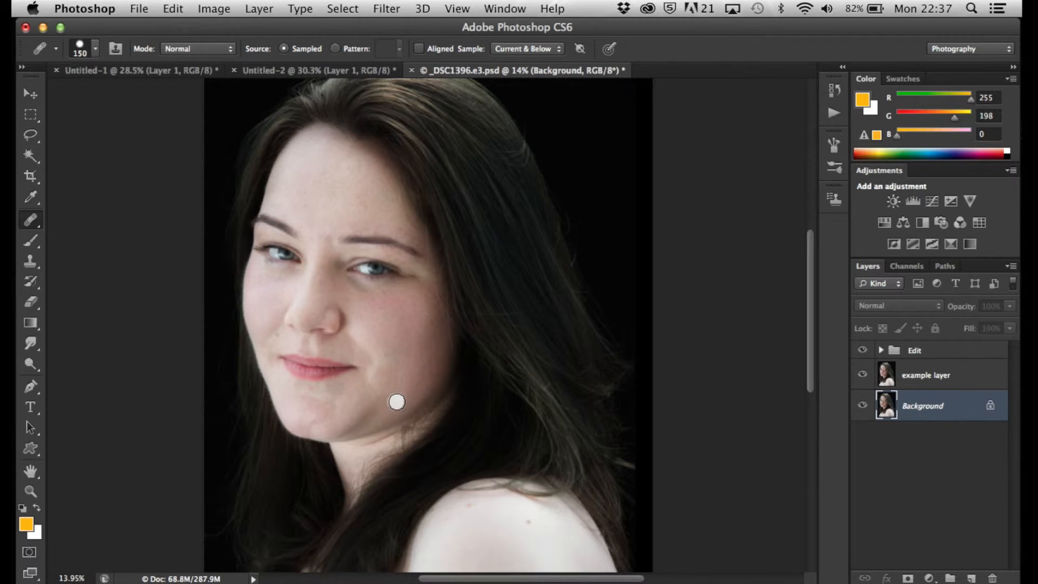
scroll(278, 448, "up", 3)
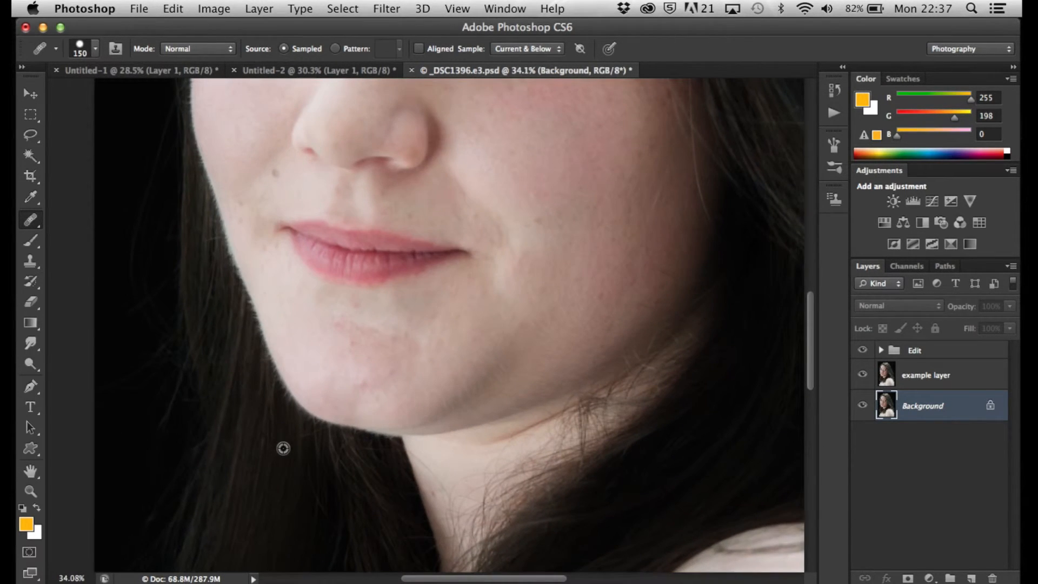
scroll(285, 447, "up", 1)
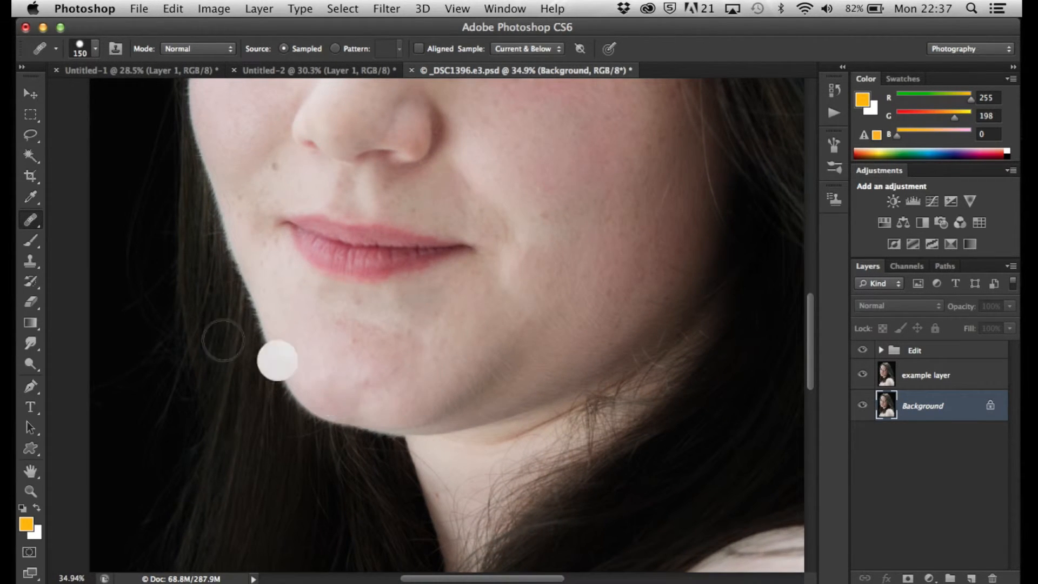
Review the group of healing tools again and choose the Healing Brush Tool for the portrait.
right_click(36, 219)
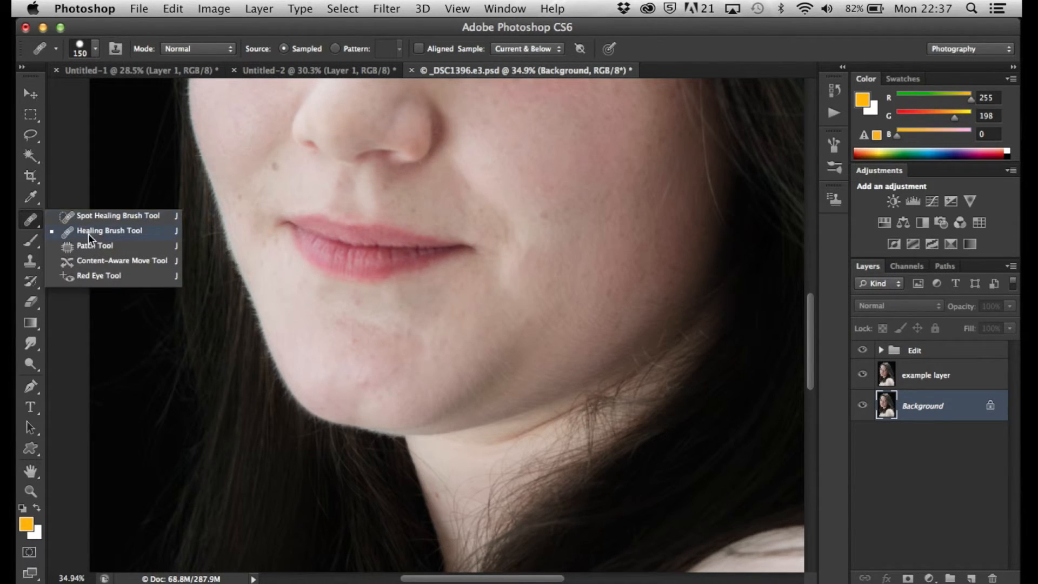
left_click(132, 235)
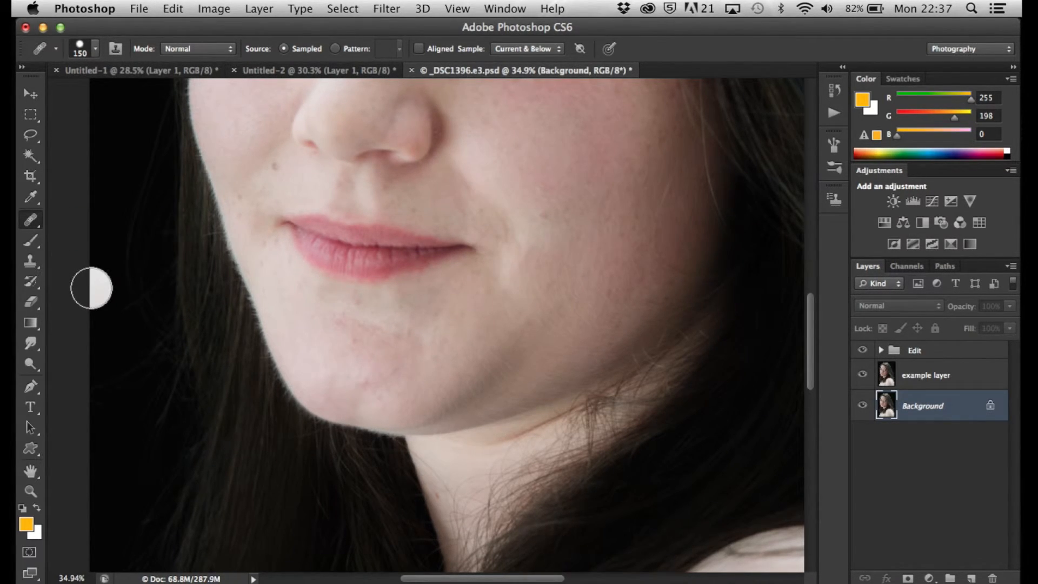
right_click(35, 221)
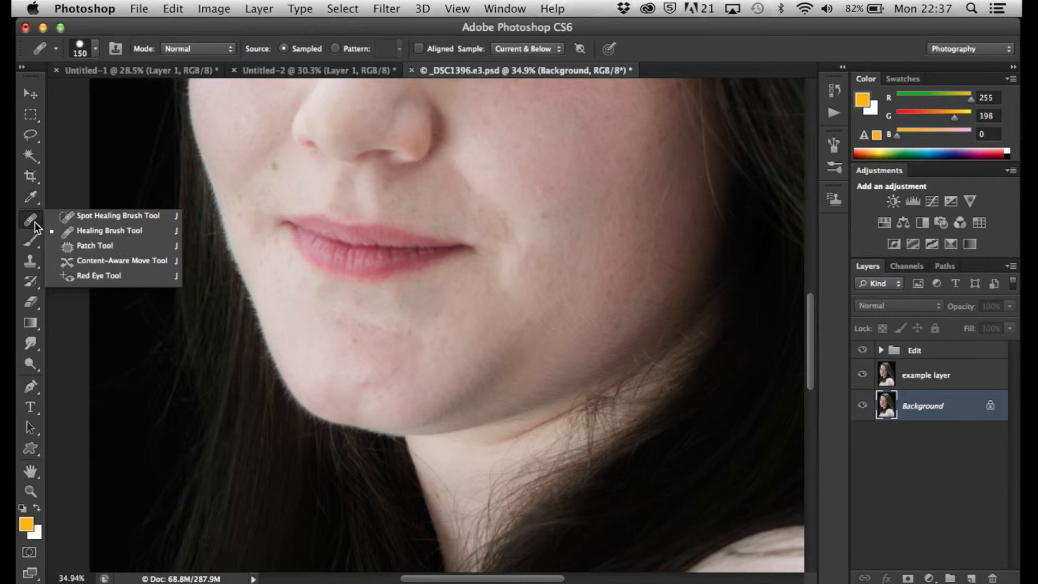
left_click(86, 230)
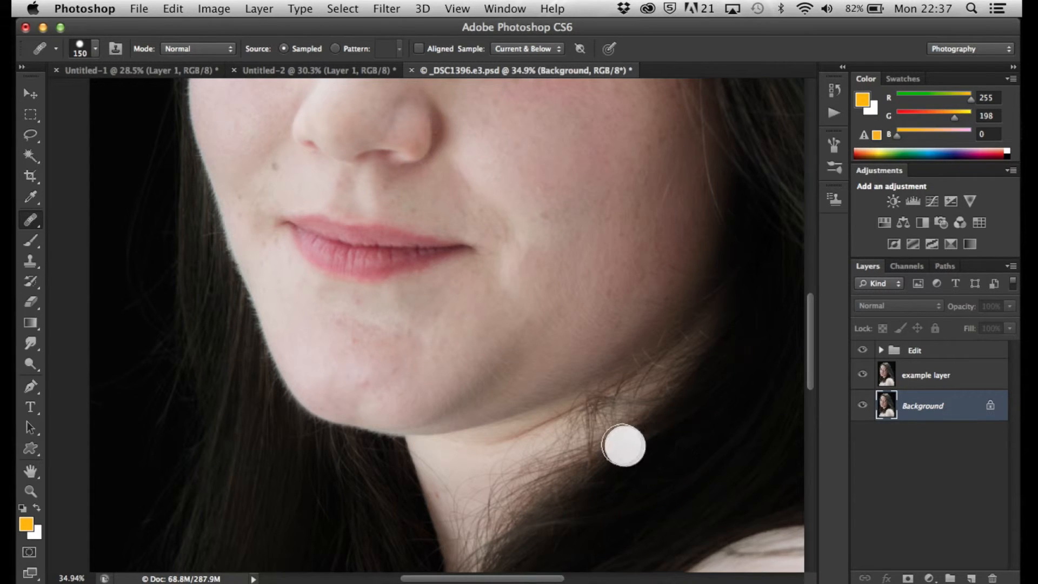
Reduce the healing brush to 80 px and make the example layer active for retouching.
scroll(315, 366, "up", 2)
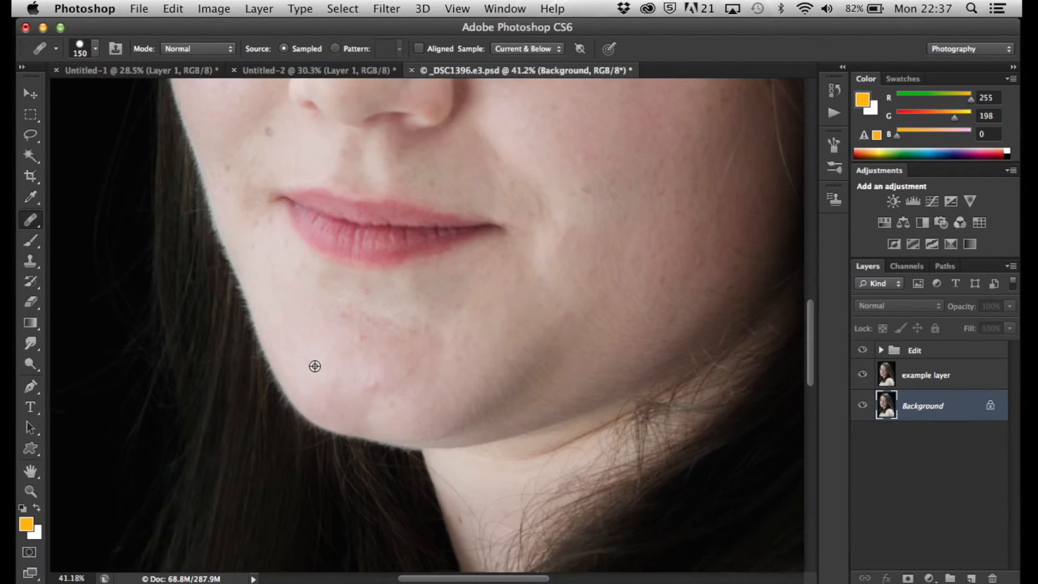
scroll(315, 366, "up", 1)
key("bracketleft")
key("bracketleft")
key("bracketleft")
key("bracketleft")
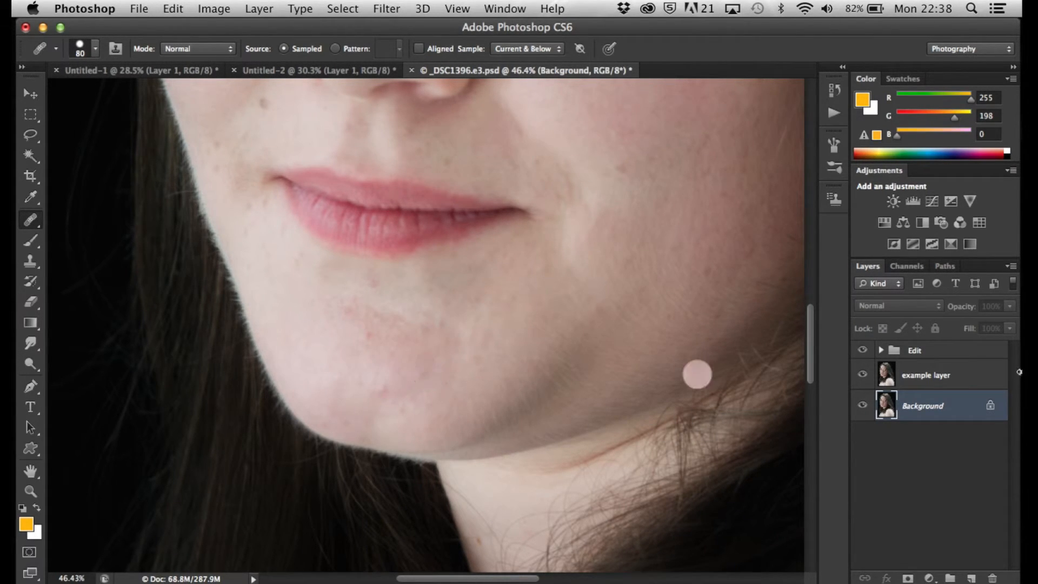
left_click(943, 379)
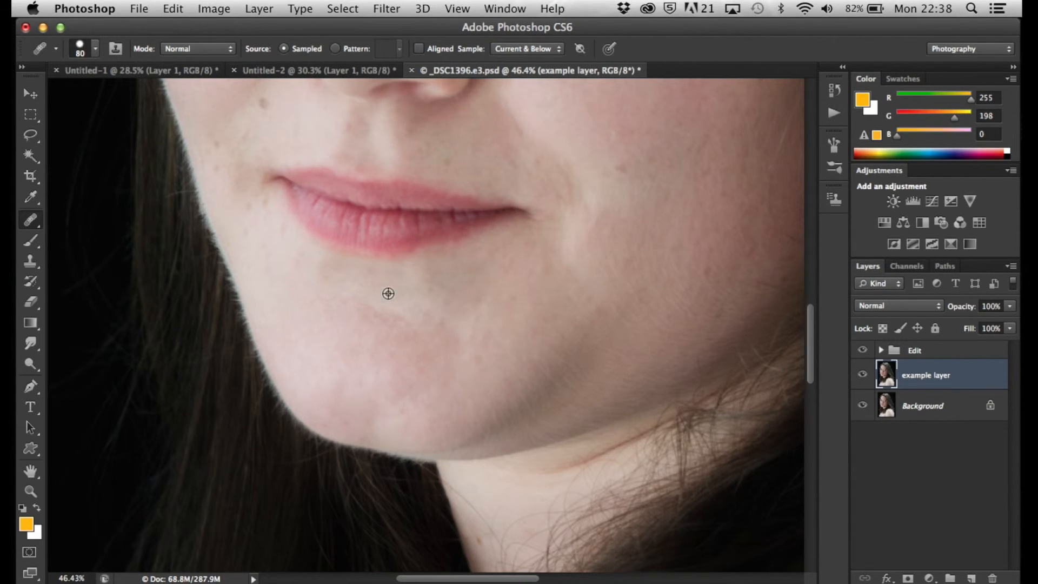
Heal the reddish blemishes between the lower lip and chin, resampling clean chin skin for the central patch.
left_click(375, 310)
left_click(402, 315)
scroll(552, 352, "down", 2)
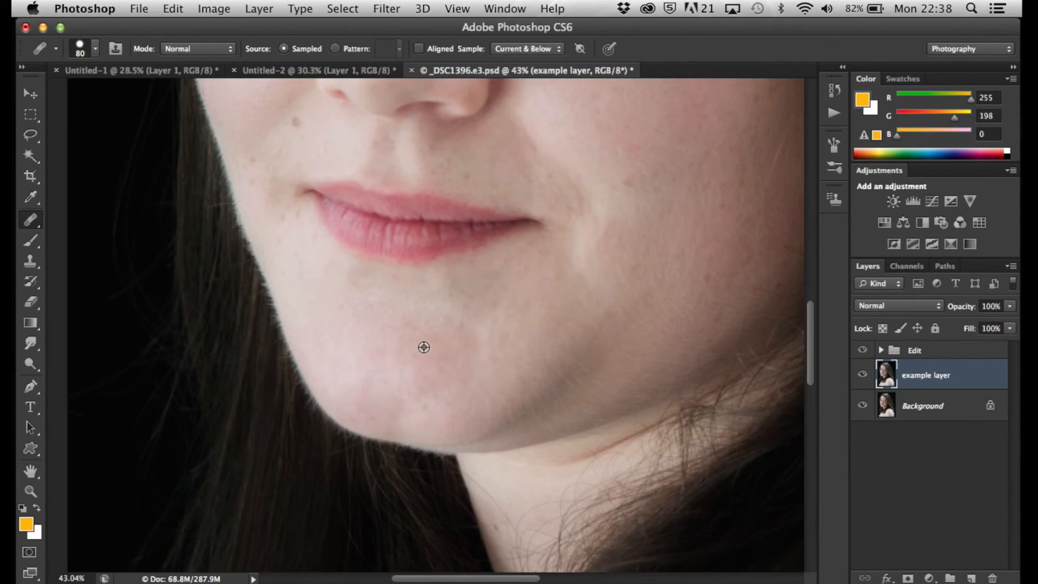
left_click(540, 341)
left_click(486, 328)
left_click(491, 346)
left_click(446, 339)
left_click(433, 359, "alt")
left_click_drag(412, 322, 433, 336)
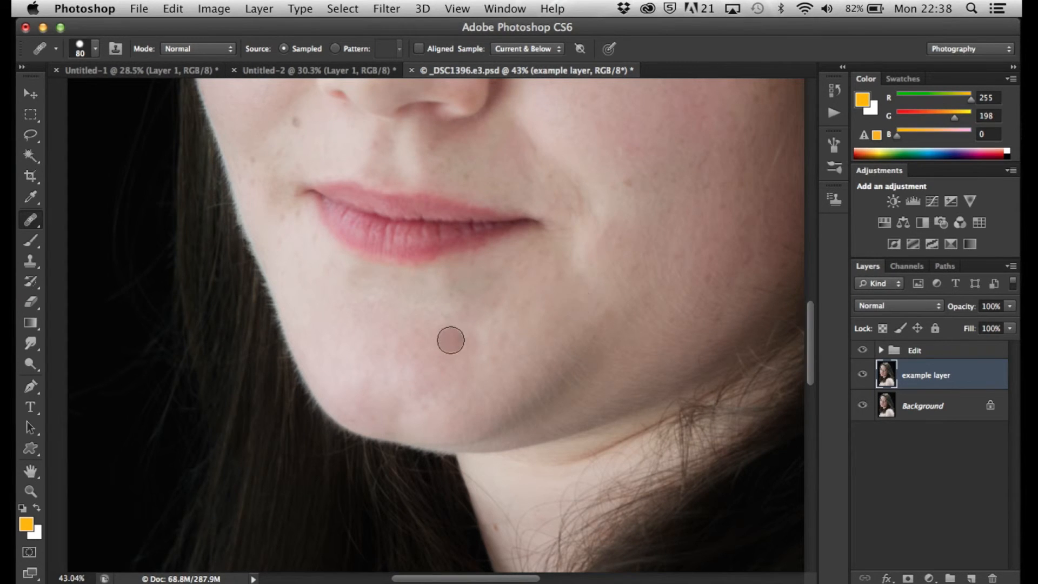
Heal a remaining uneven spot on the shaded side of the chin.
scroll(559, 377, "down", 2)
scroll(515, 392, "up", 2)
scroll(476, 407, "up", 1)
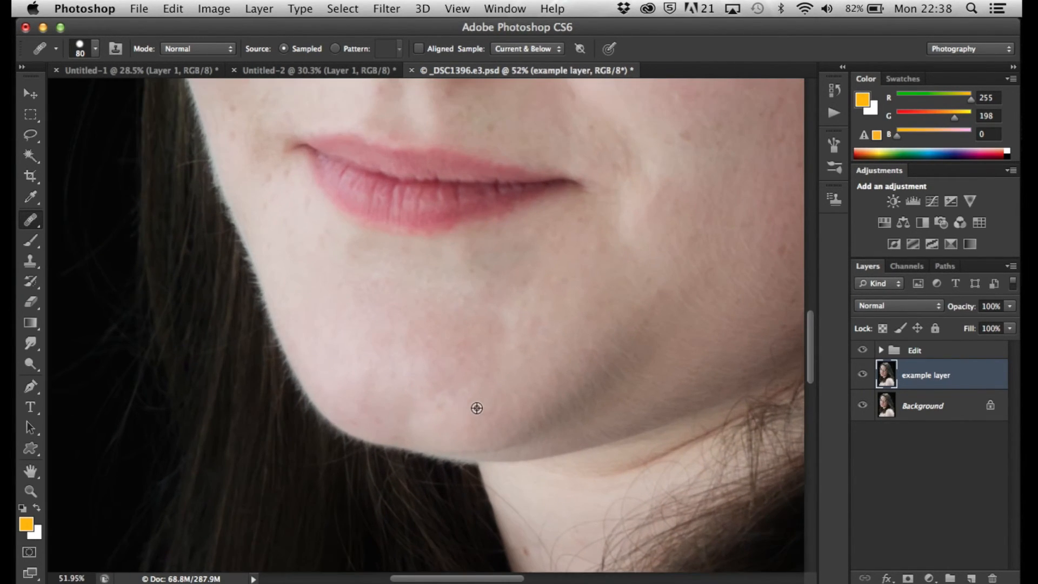
left_click(563, 393)
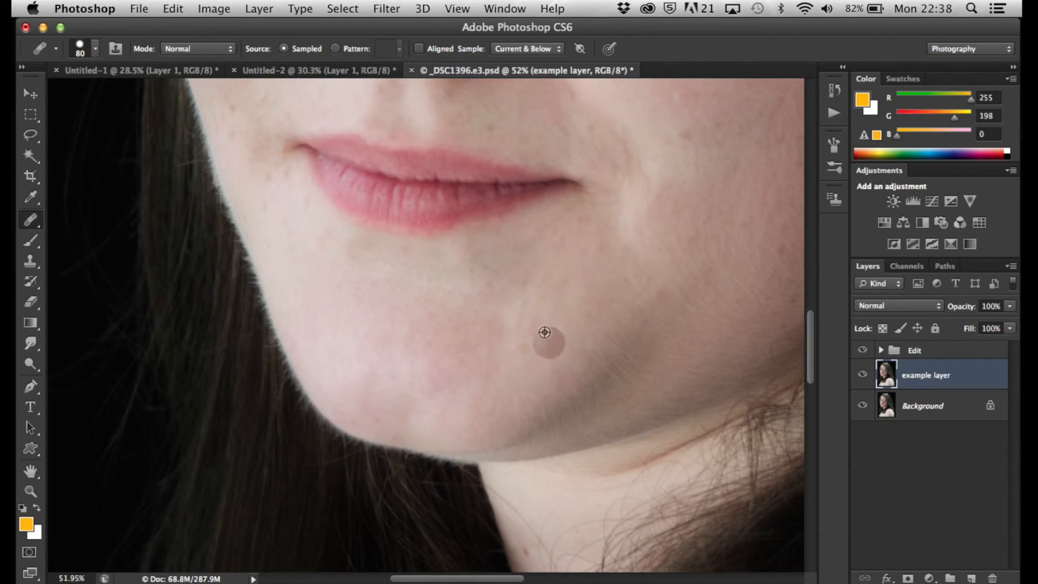
Hide the example layer to compare the chin with the unretouched Background.
scroll(637, 355, "down", 1)
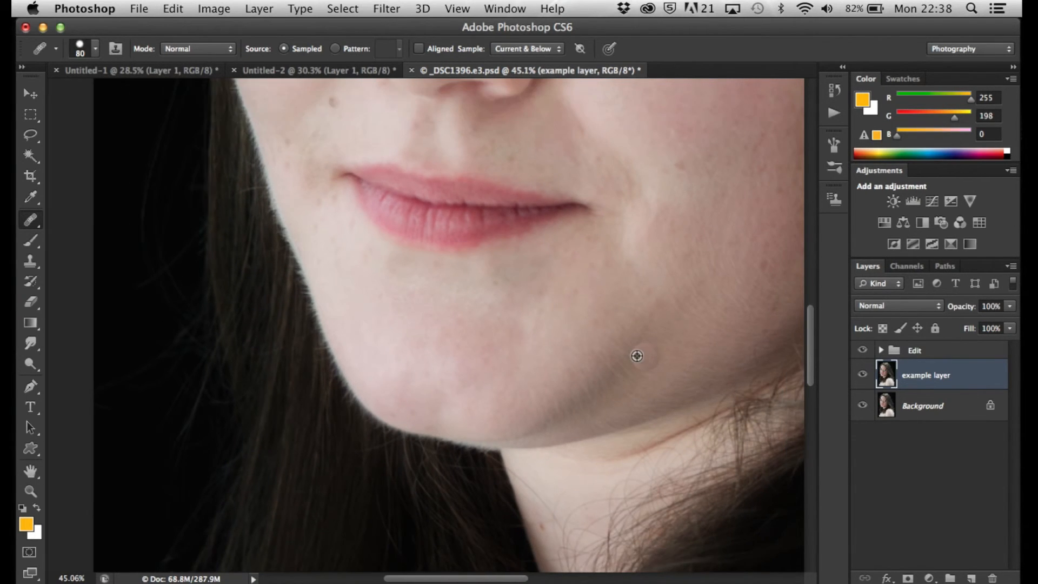
left_click(862, 375)
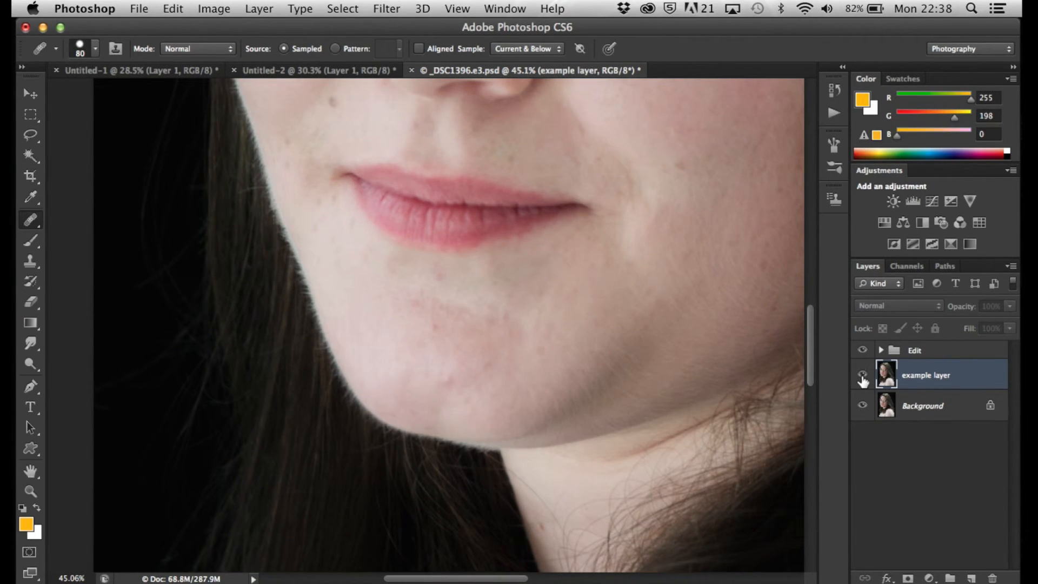
Toggle the example layer's visibility several times to compare the healed chin with the original, leaving the layer shown.
left_click(862, 375)
left_click(862, 375)
left_click(862, 375)
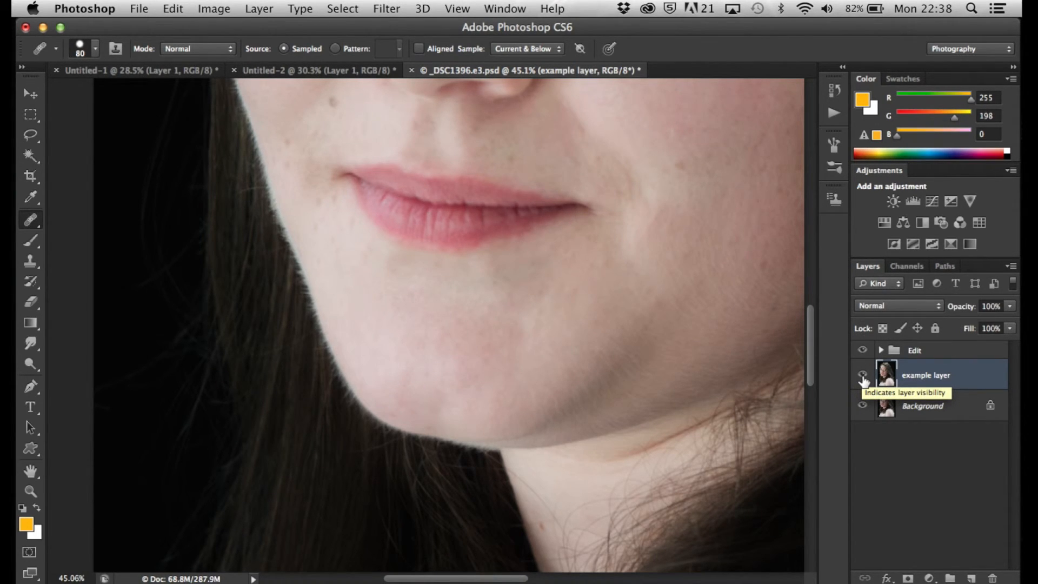
left_click(862, 377)
left_click(862, 377)
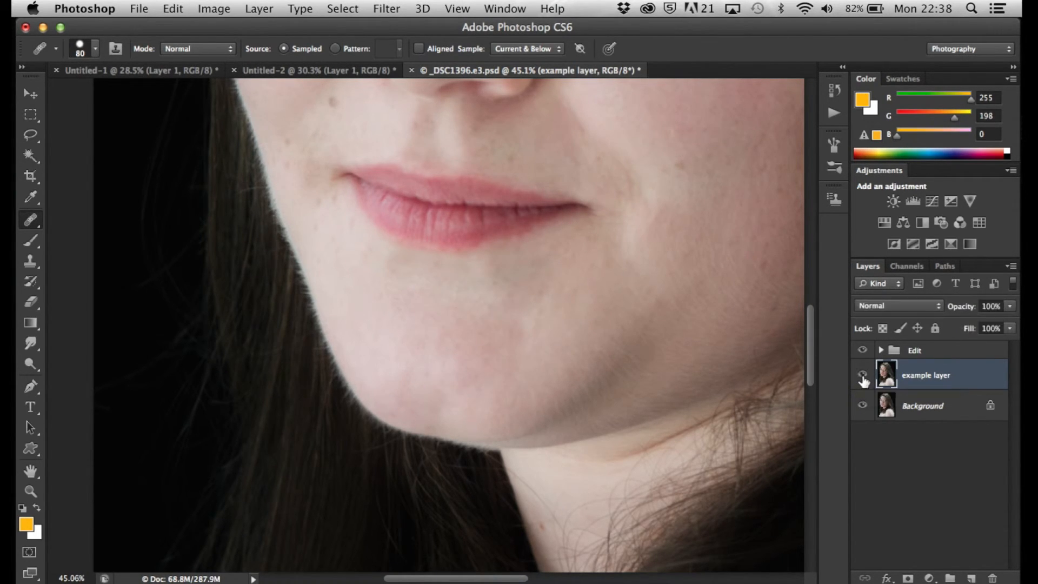
scroll(605, 382, "down", 1)
scroll(604, 383, "down", 2)
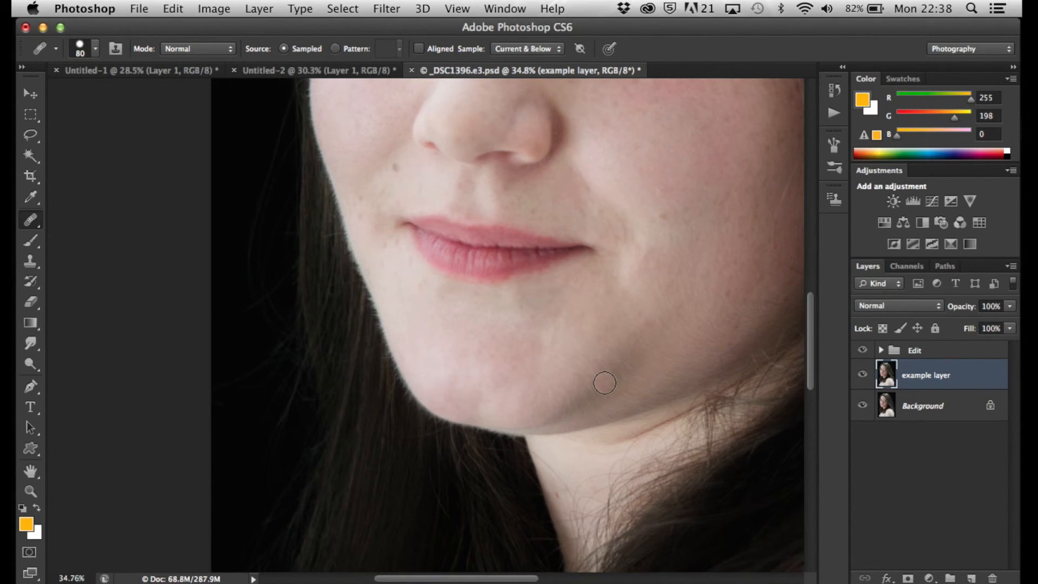
scroll(569, 135, "up", 5)
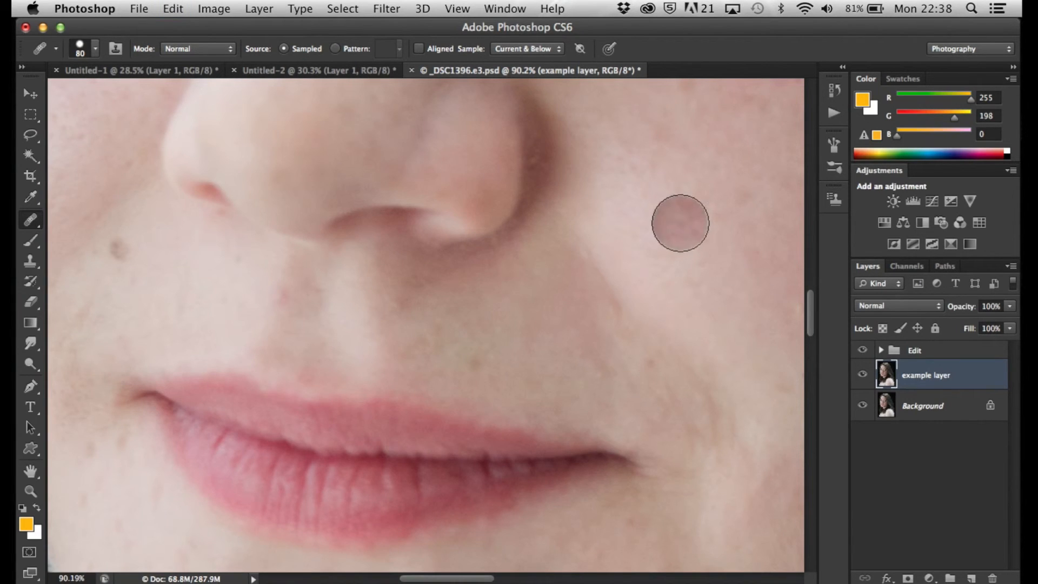
scroll(675, 226, "down", 3)
scroll(674, 227, "down", 3)
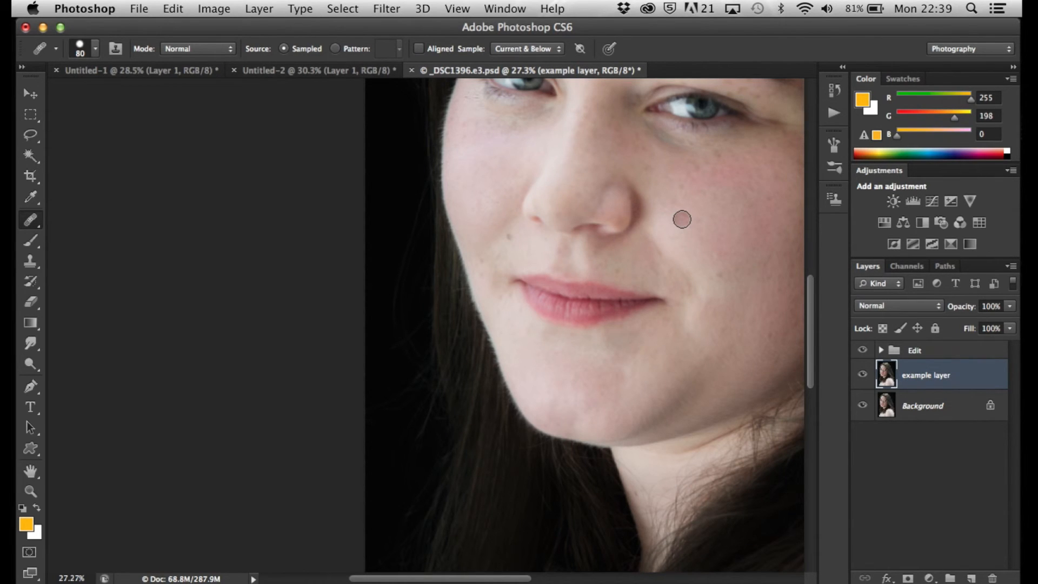
left_click(30, 261)
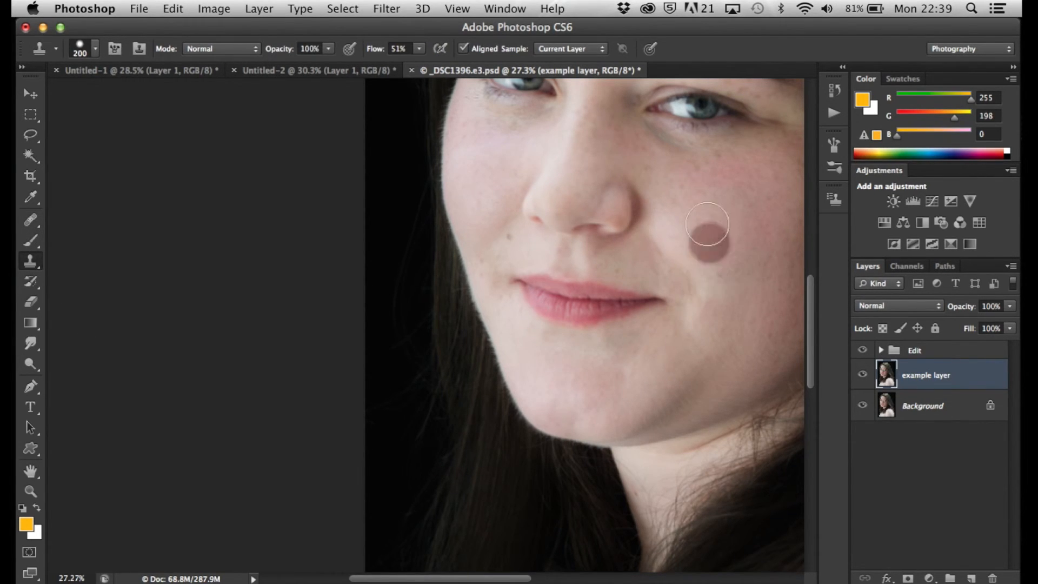
left_click(704, 227, "alt")
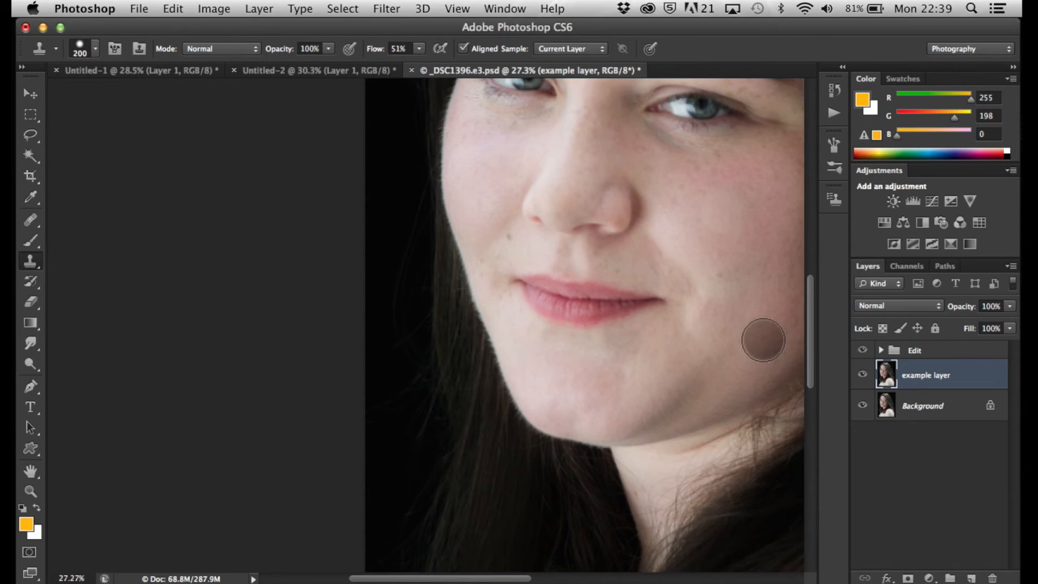
scroll(757, 215, "up", 5)
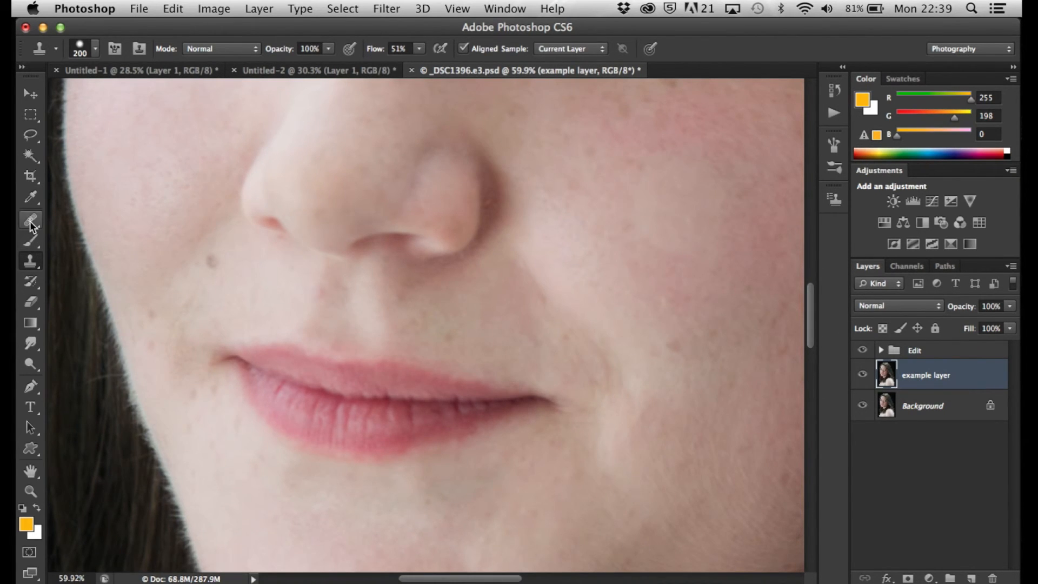
left_click_drag(32, 239, 72, 236)
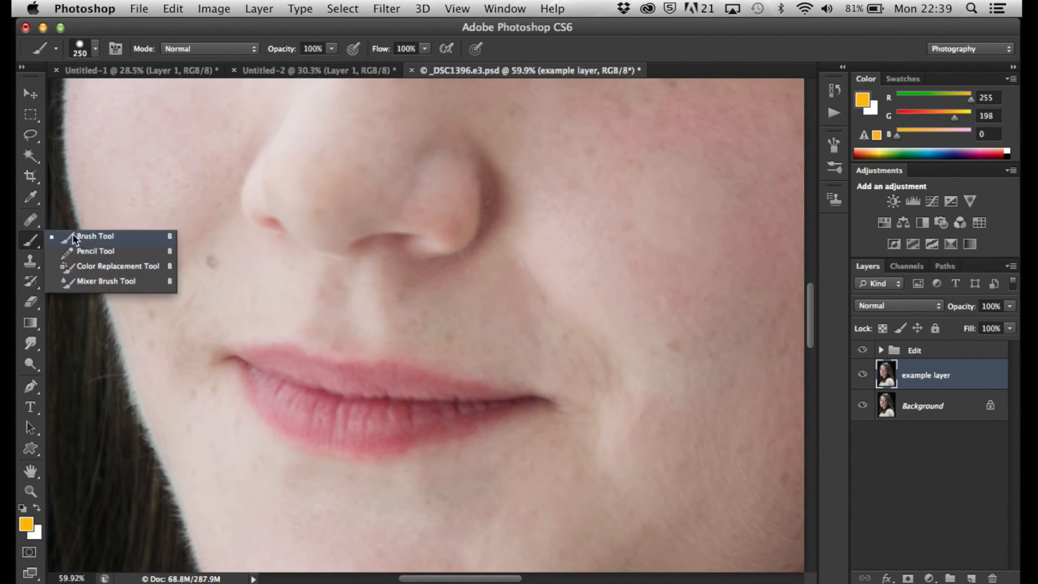
left_click(30, 219)
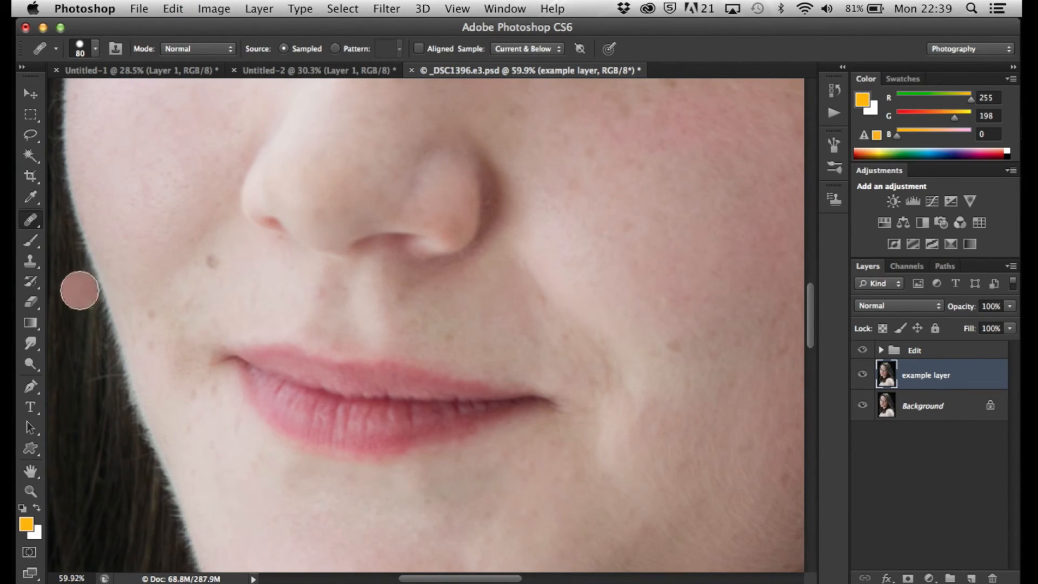
Clone a 200 px patch of reddish cheek skin from below the eye onto the paler cheek beside the nose.
left_click(31, 260)
scroll(595, 357, "down", 1)
scroll(595, 357, "down", 2)
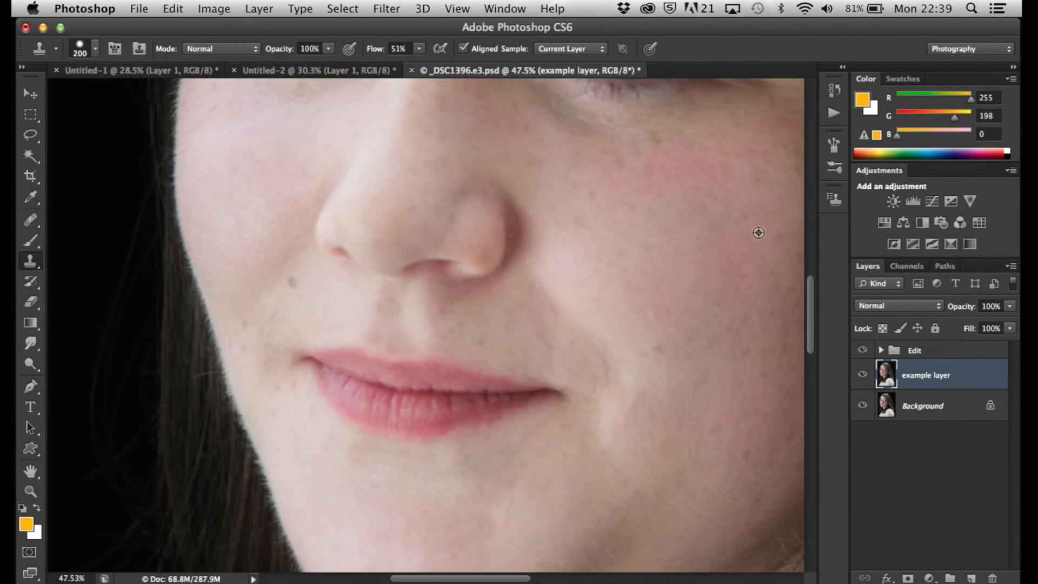
left_click(678, 172, "alt")
left_click(629, 262)
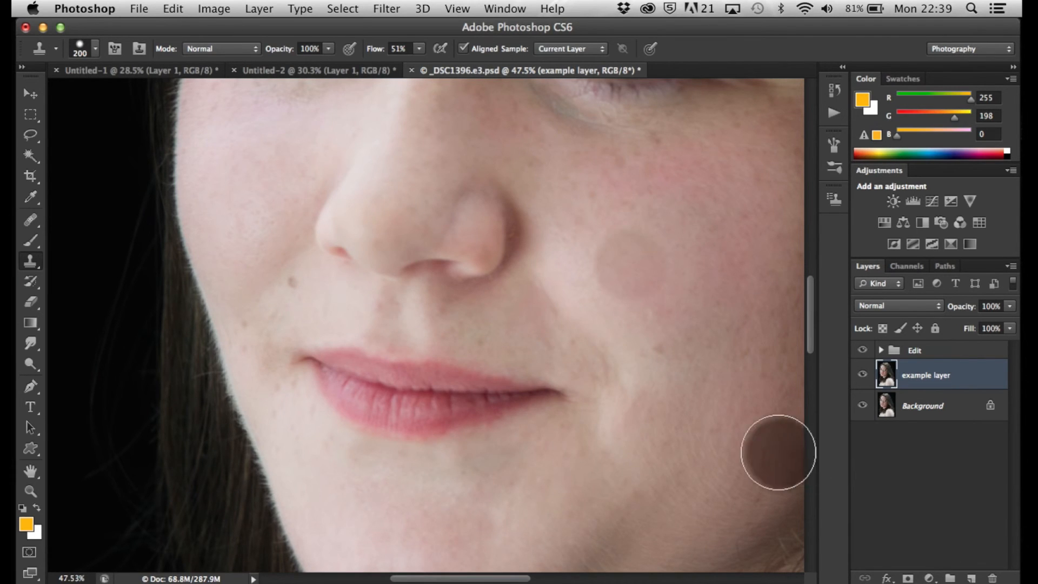
Blend away the cloned patch on the cheek using the Healing Brush at 80 px with sampled nearby skin.
scroll(740, 325, "up", 1)
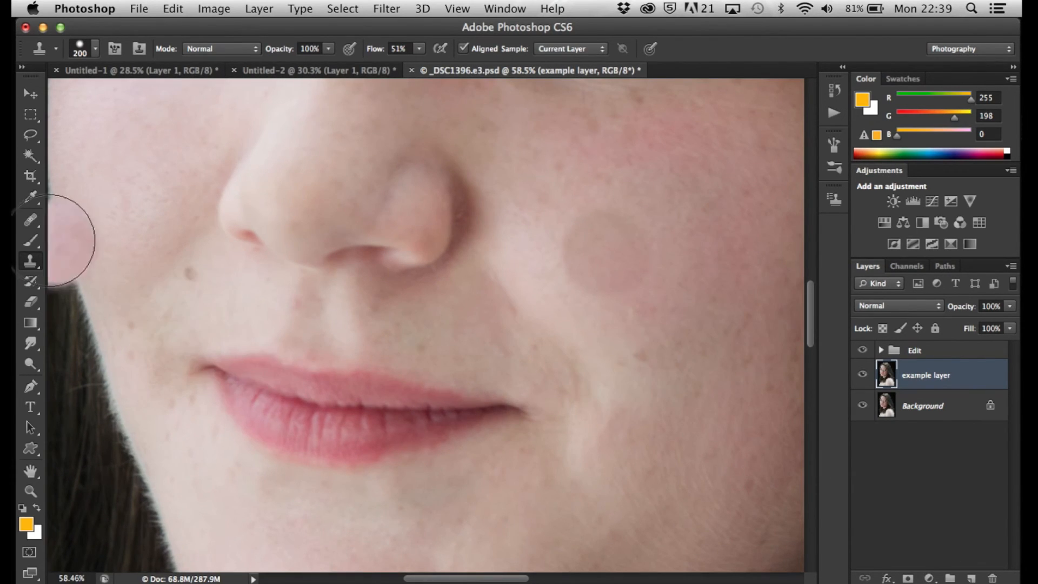
left_click_drag(31, 219, 94, 239)
left_click(94, 237)
left_click(654, 193)
left_click(621, 218)
left_click(641, 231)
mouse_move(645, 255)
left_mouse_down()
mouse_move(602, 286)
mouse_move(570, 269)
mouse_move(565, 234)
mouse_move(585, 210)
mouse_move(630, 214)
left_mouse_up()
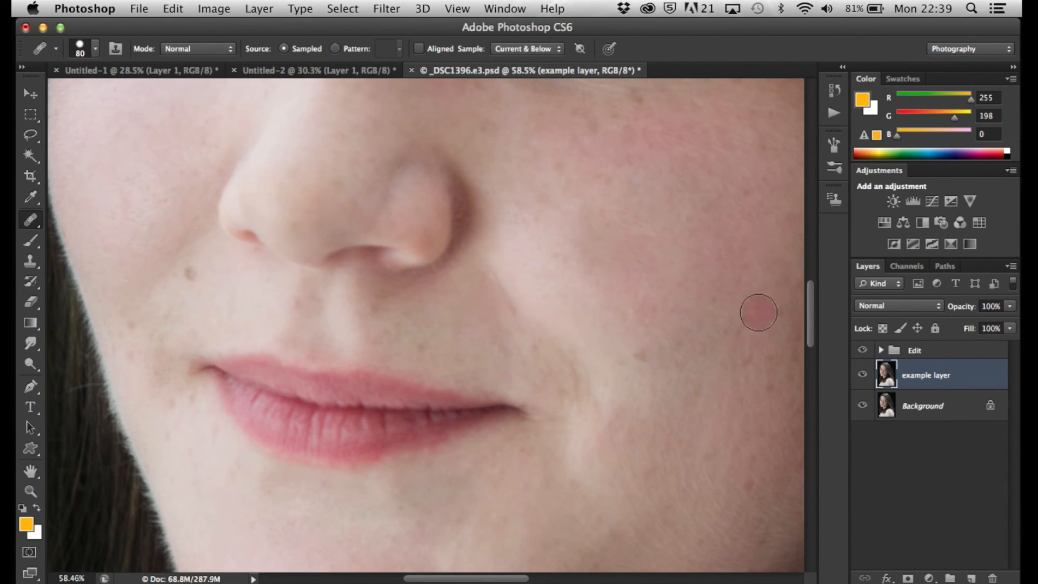
scroll(739, 303, "down", 3)
scroll(740, 303, "up", 3)
left_click(604, 234)
left_click(677, 270)
left_click(710, 272)
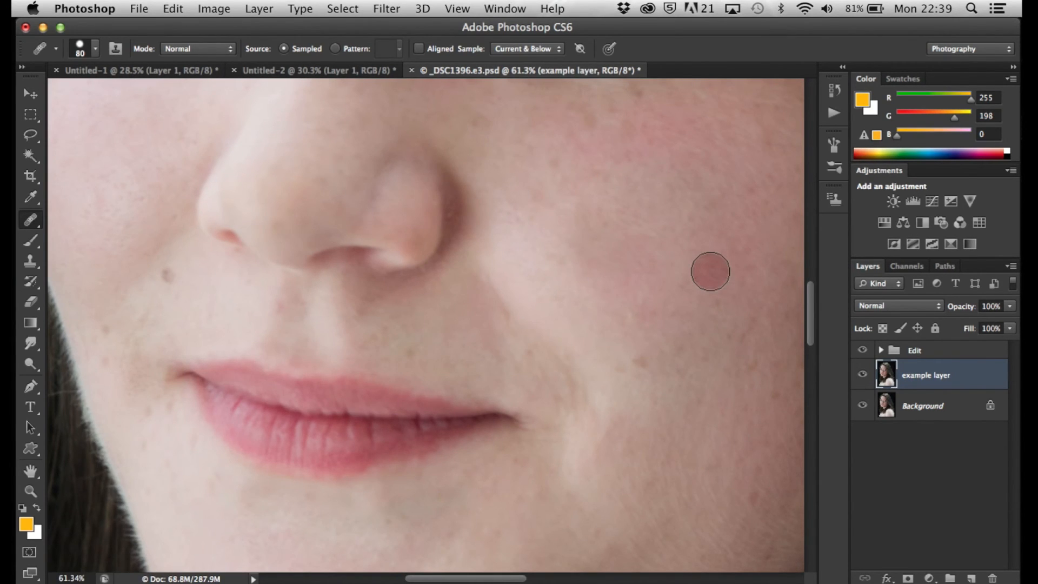
Step back through the healing strokes on the cheek and restore them to compare the patch before and after.
scroll(710, 271, "down", 4)
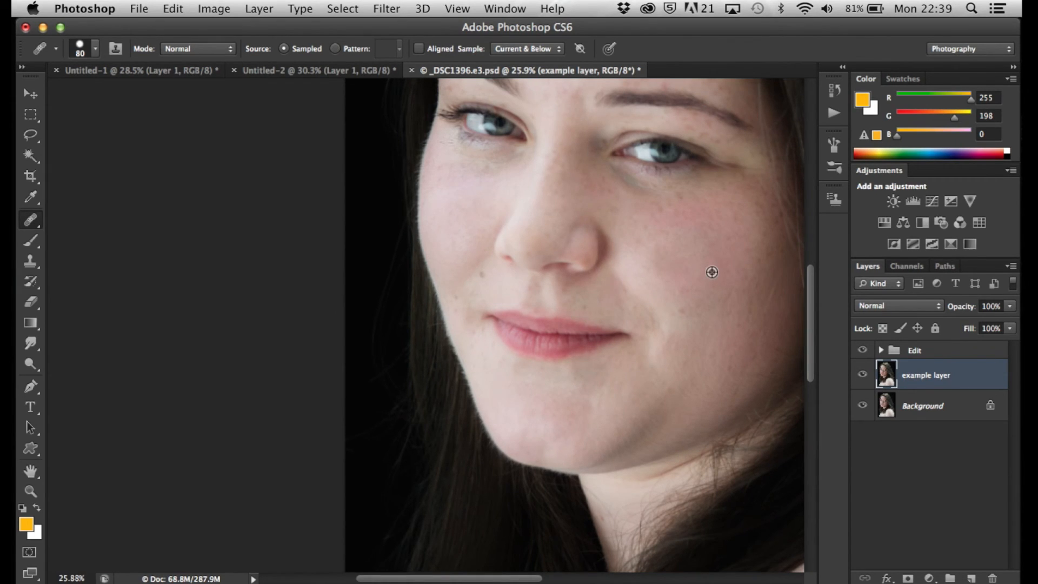
scroll(712, 272, "up", 1)
key("super+alt+z")
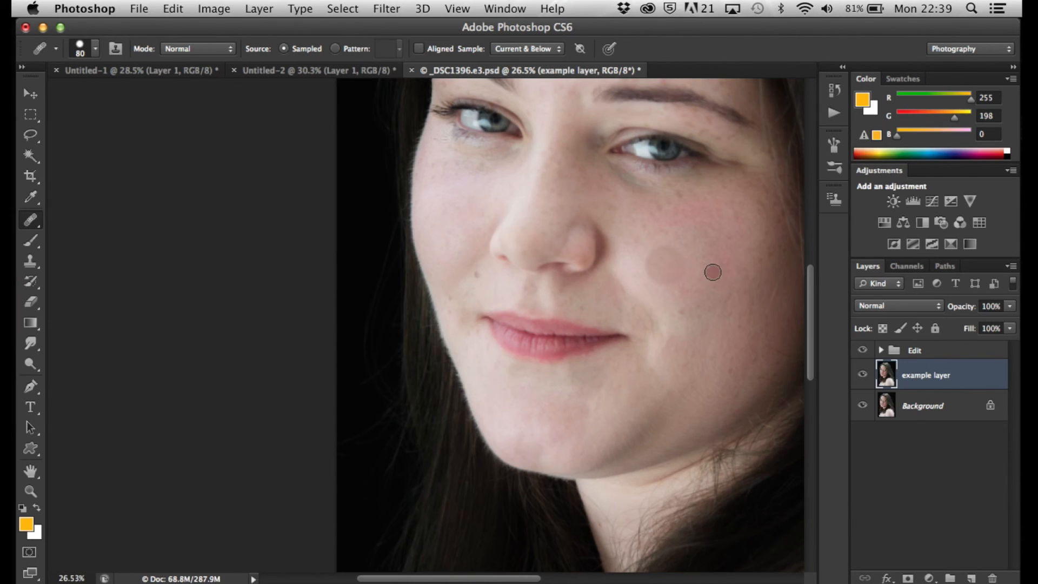
key("super+shift+z")
scroll(713, 272, "down", 3)
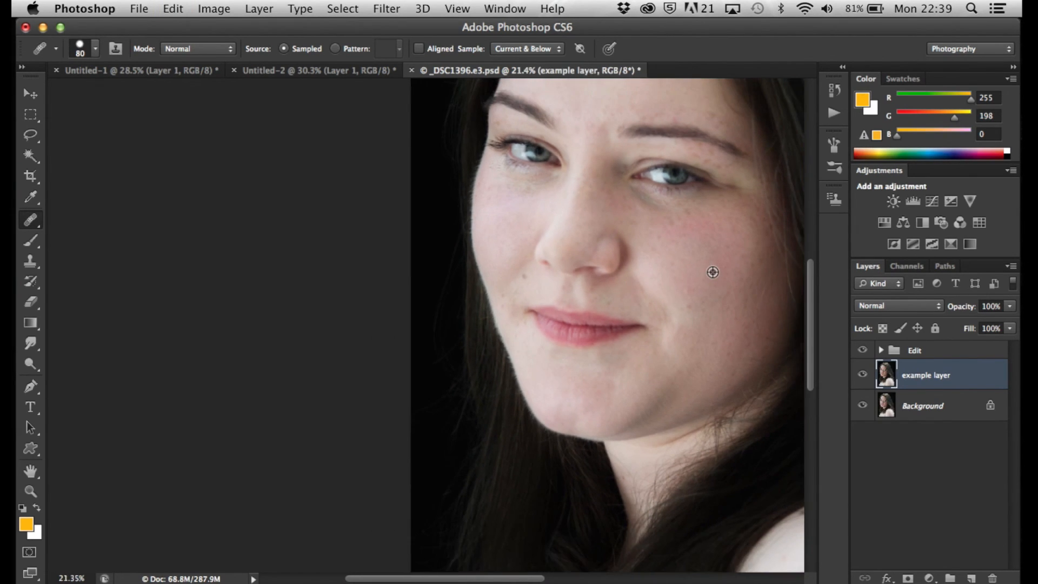
Apply the 80 px Healing Brush where the dark hair meets the bare shoulder.
scroll(712, 272, "up", 2)
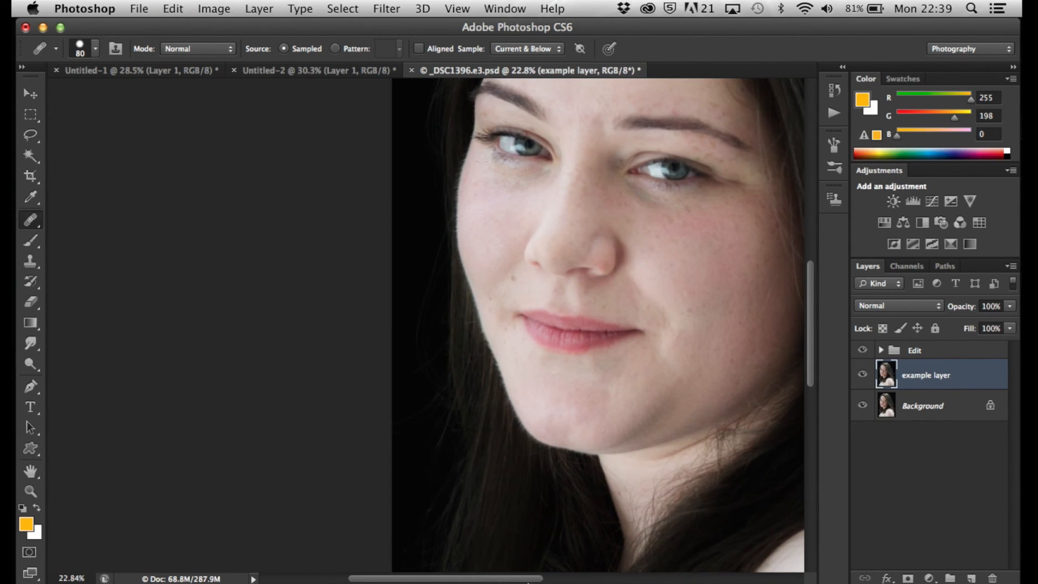
left_click_drag(520, 580, 585, 578)
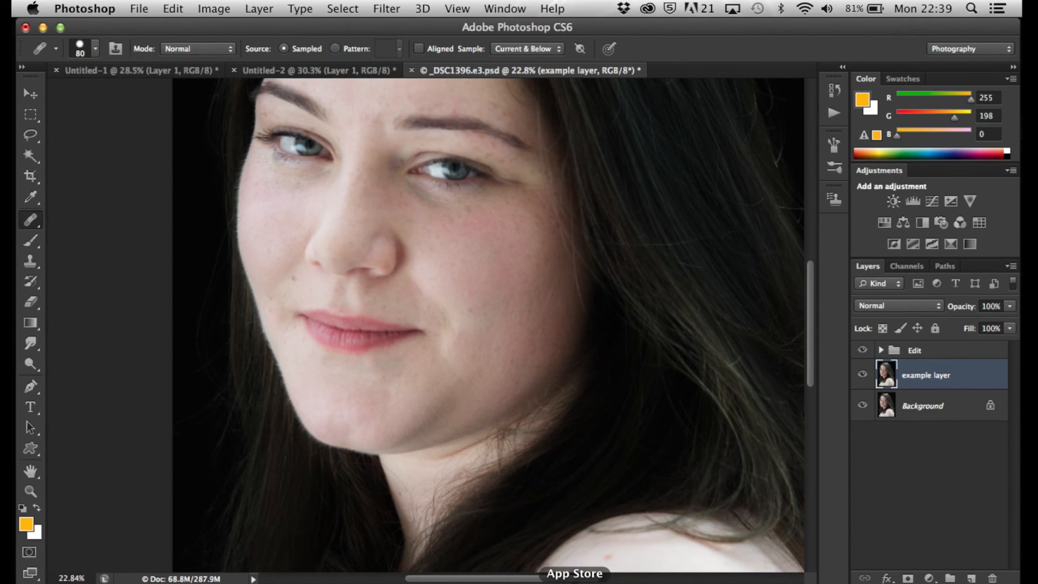
left_click_drag(571, 579, 527, 578)
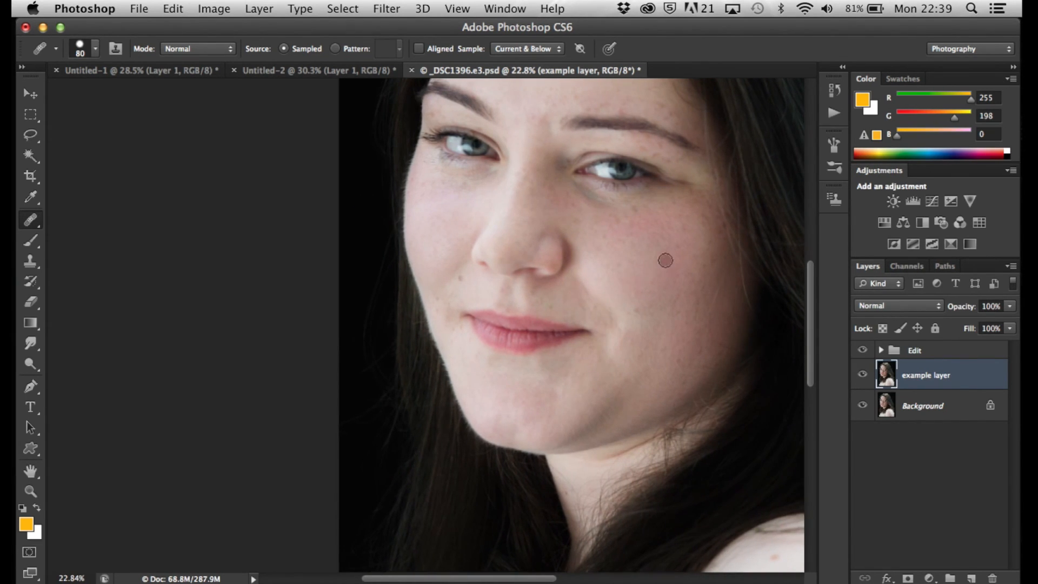
left_click_drag(522, 579, 600, 582)
left_click(516, 504)
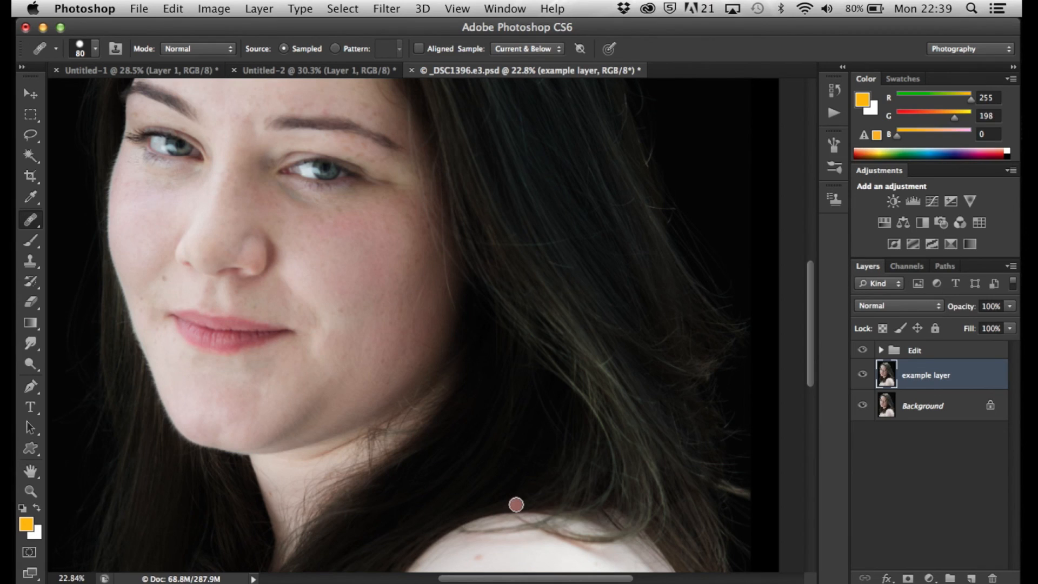